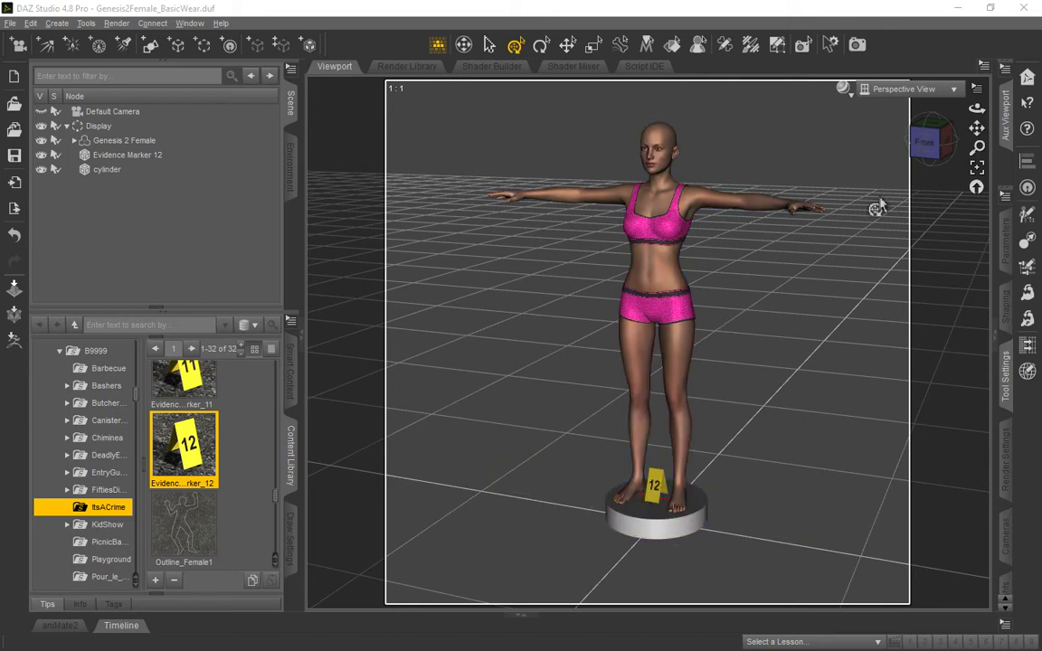
# Step: Select Evidence Marker 12 and display its General parameters down to the Point At property
pyautogui.moveTo(977, 108); pyautogui.dragTo(838, 108)
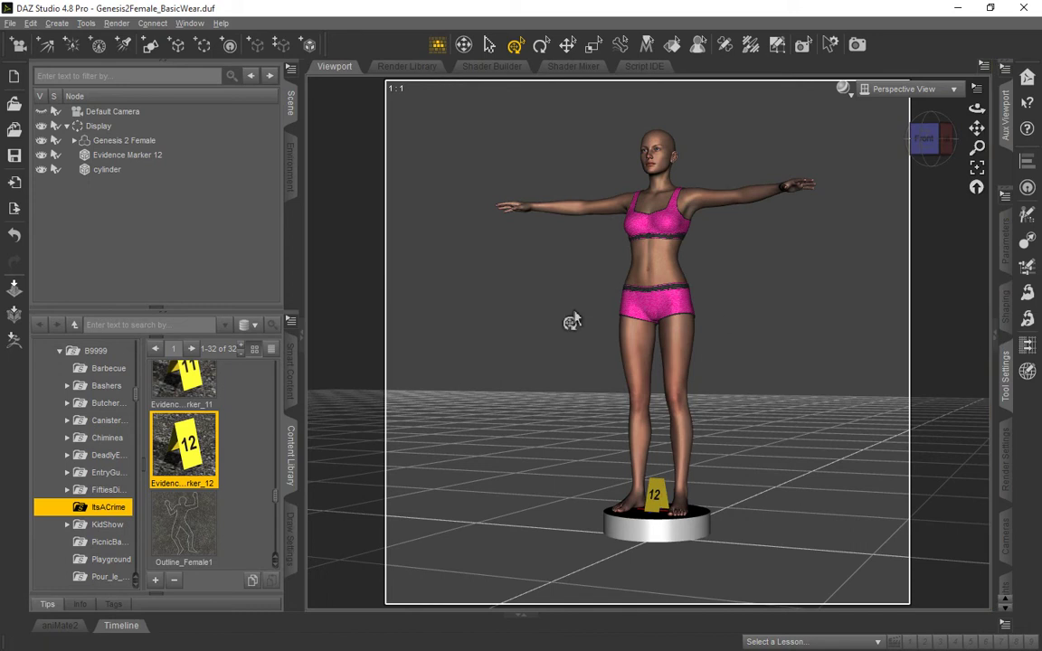
pyautogui.click(124, 156)
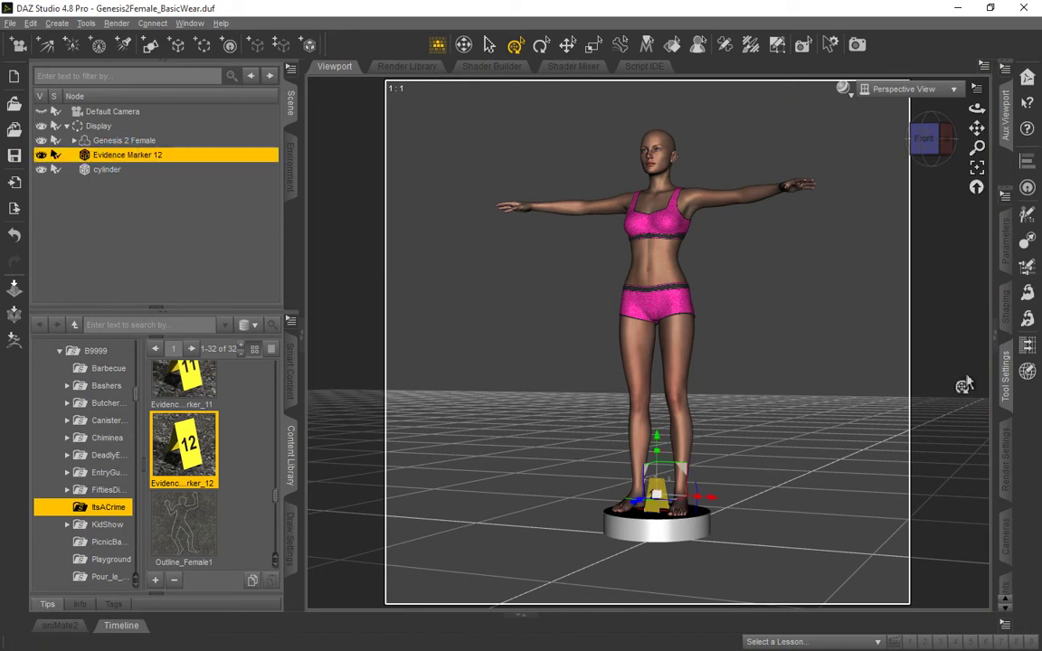
pyautogui.click(1004, 357)
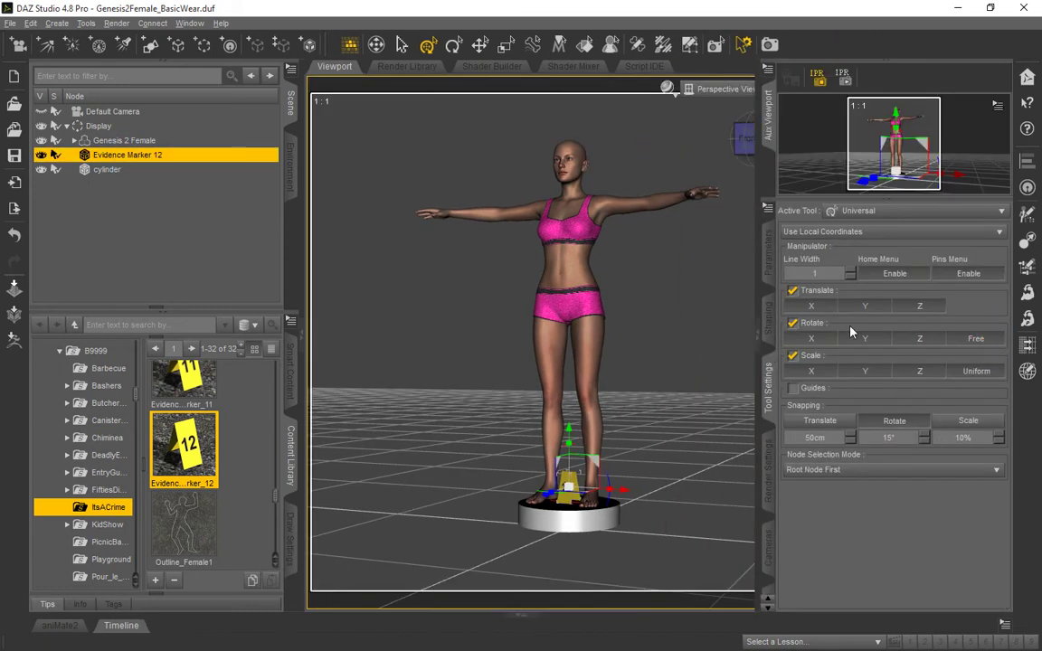
pyautogui.click(768, 246)
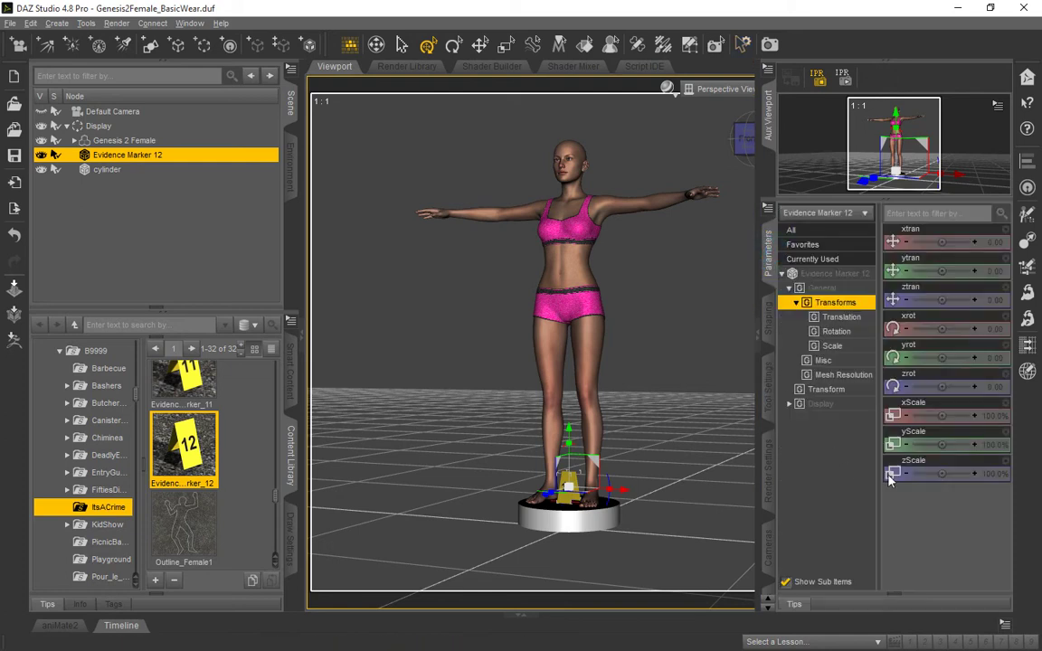
pyautogui.click(822, 289)
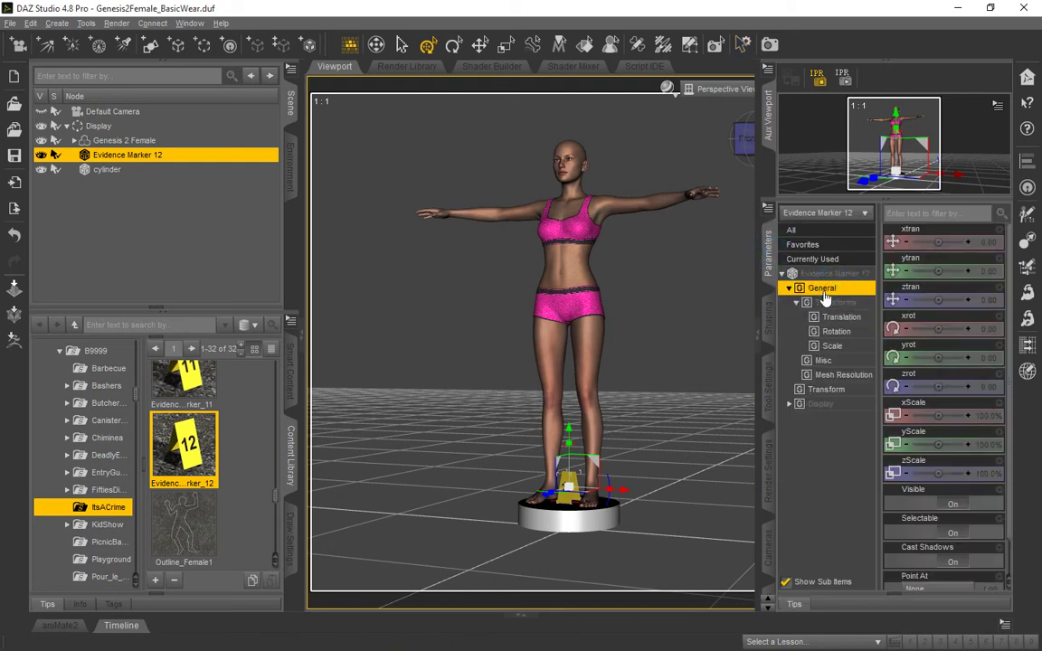
pyautogui.scroll(-1, 941, 584)
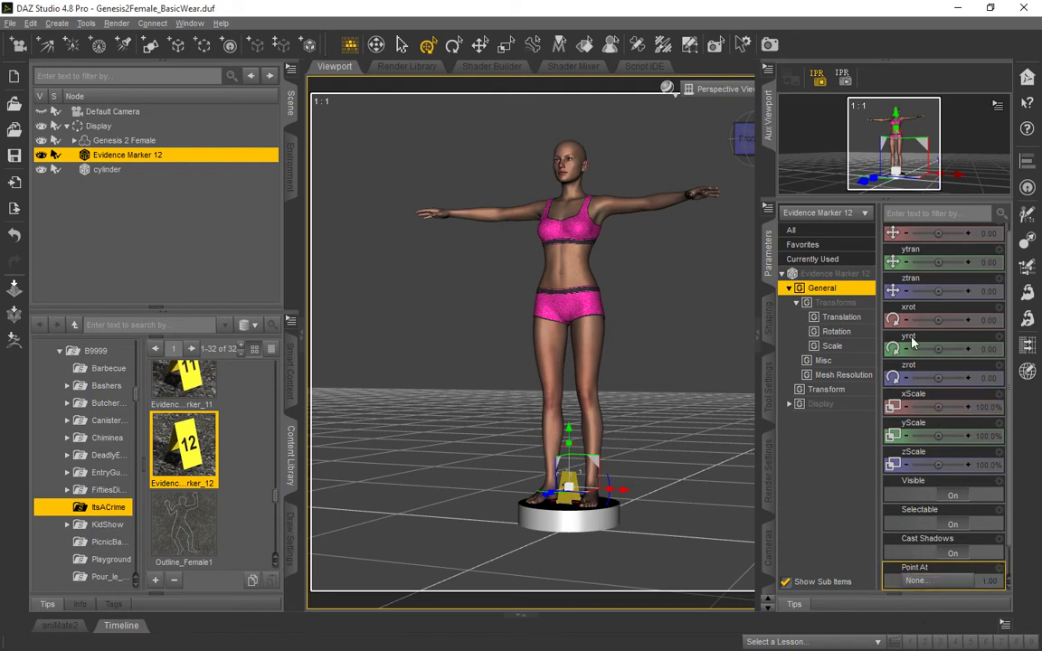
# Step: View the scene through the Default Camera, point Evidence Marker 12 at that camera, and examine the marker's orientation from other camera angles
pyautogui.click(726, 88)
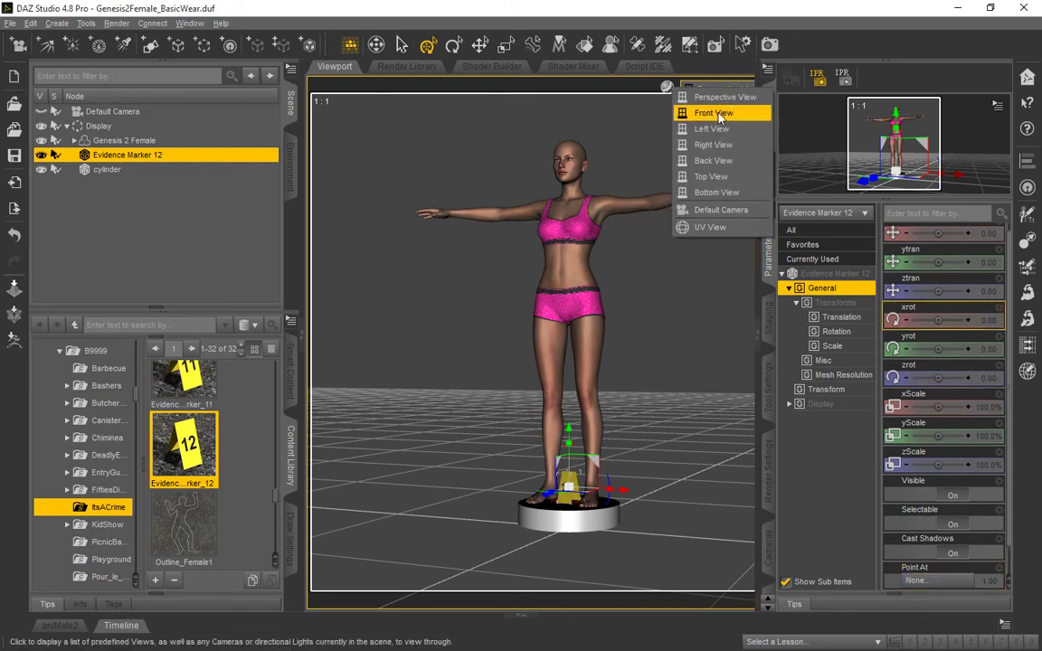
pyautogui.click(708, 211)
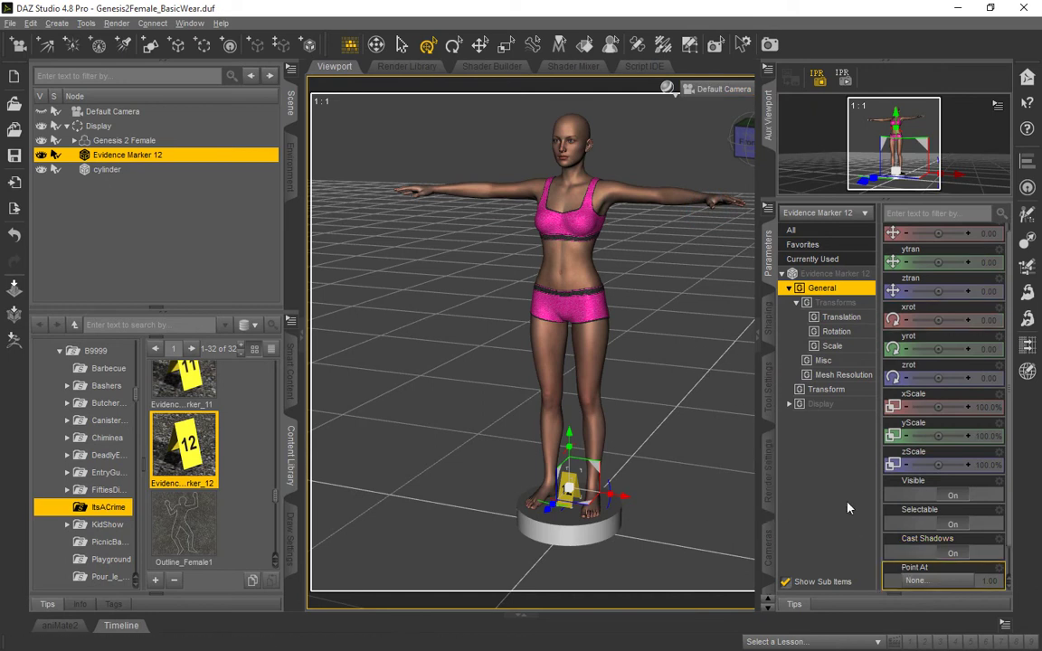
pyautogui.click(933, 580)
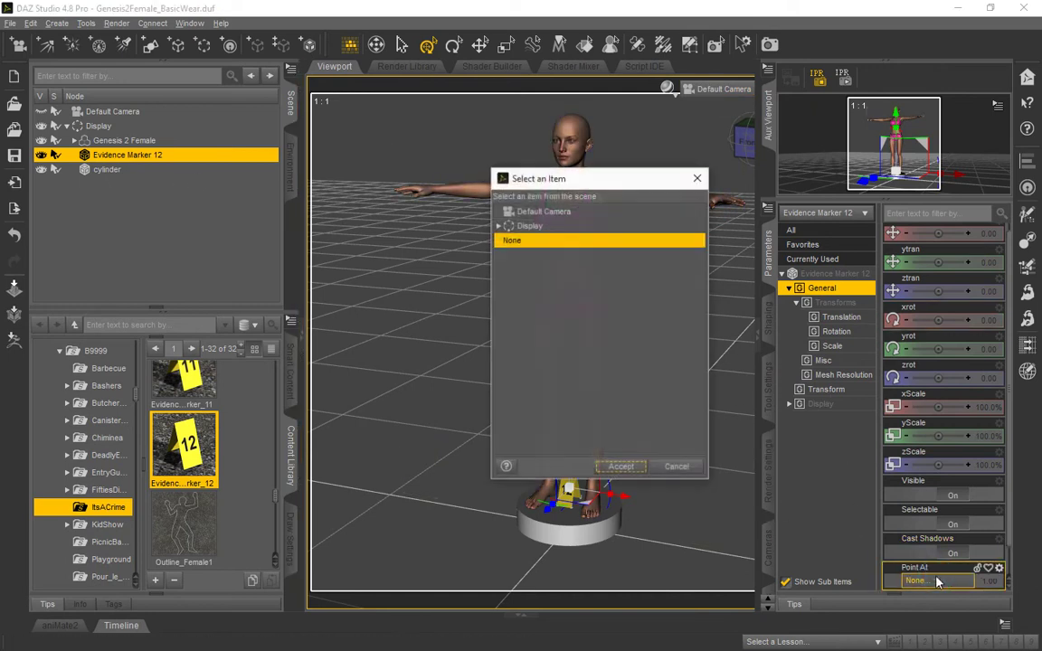
pyautogui.click(539, 211)
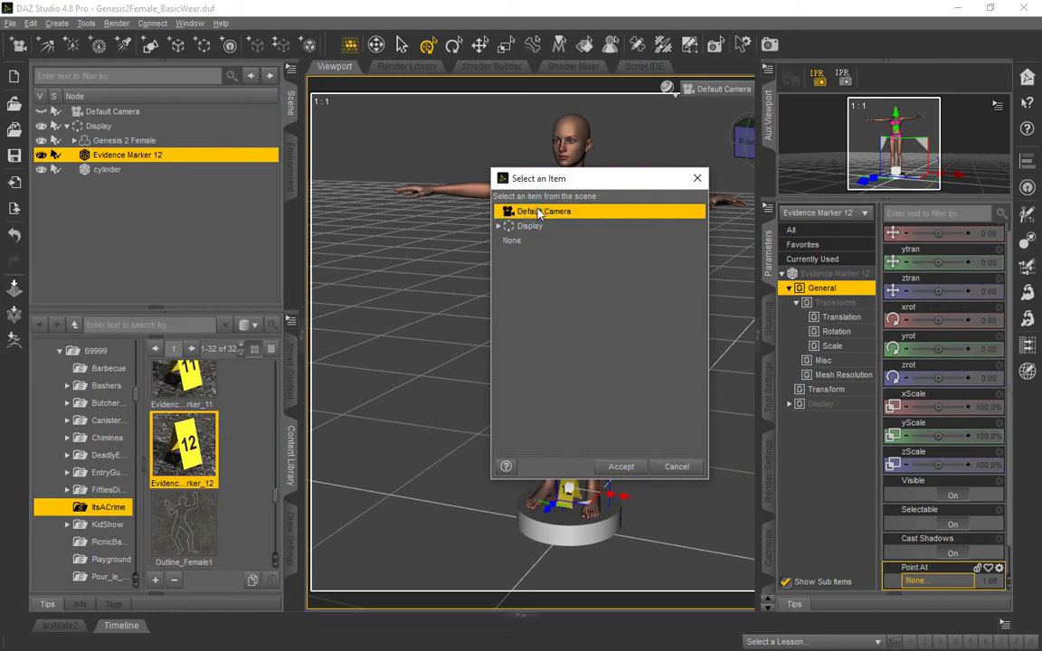
pyautogui.click(622, 468)
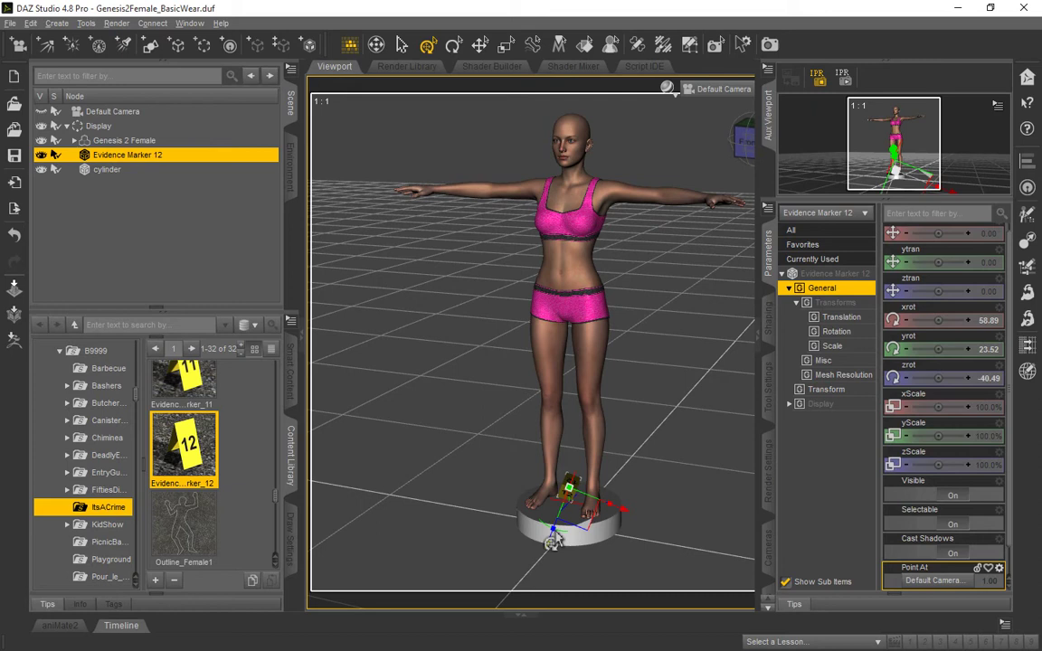
pyautogui.scroll(5, 725, 435)
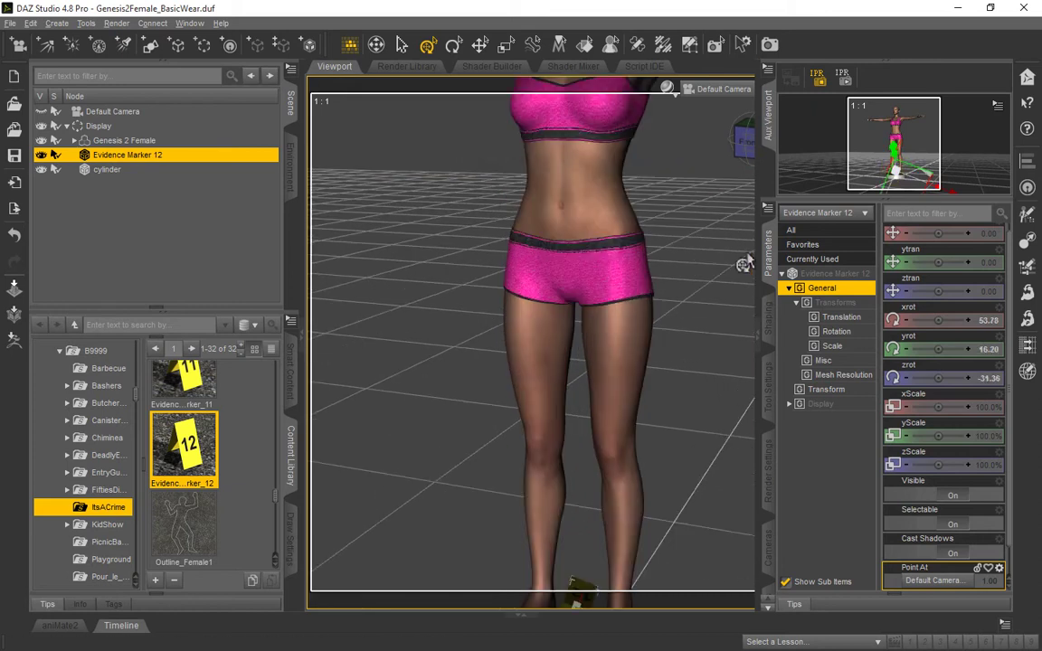
pyautogui.click(762, 336)
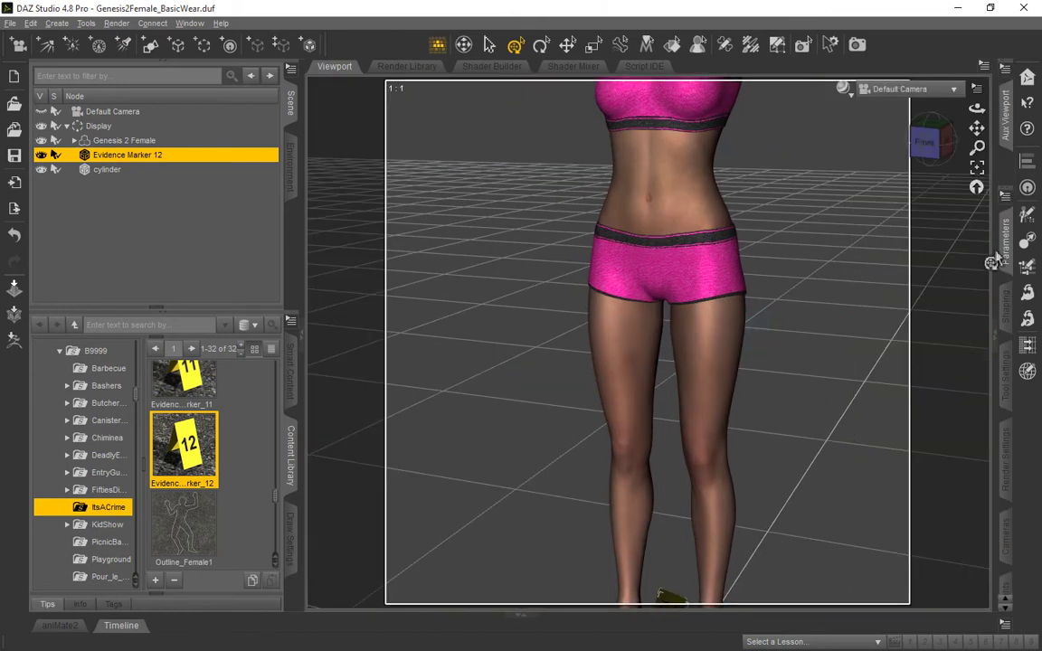
pyautogui.moveTo(979, 131); pyautogui.dragTo(979, 181)
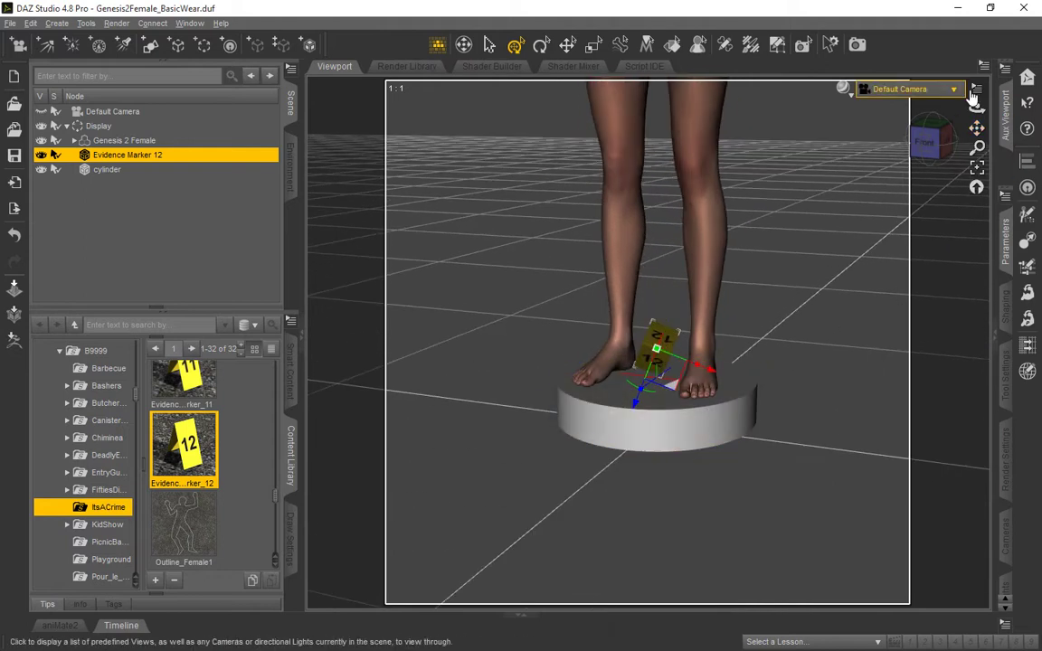
pyautogui.moveTo(977, 107)
pyautogui.mouseDown()
pyautogui.moveTo(925, 123)
pyautogui.moveTo(907, 123)
pyautogui.moveTo(933, 107)
pyautogui.moveTo(881, 108)
pyautogui.moveTo(920, 129)
pyautogui.moveTo(940, 113)
pyautogui.moveTo(917, 118)
pyautogui.moveTo(894, 104)
pyautogui.mouseUp()
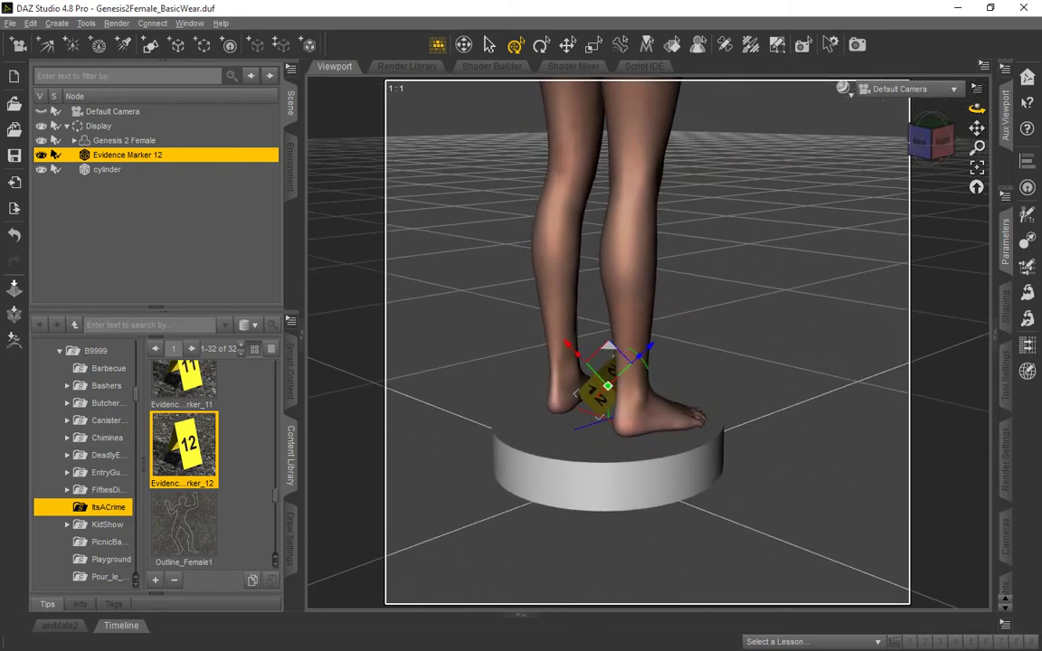
# Step: Reset Evidence Marker 12's Point At target to None
pyautogui.click(995, 337)
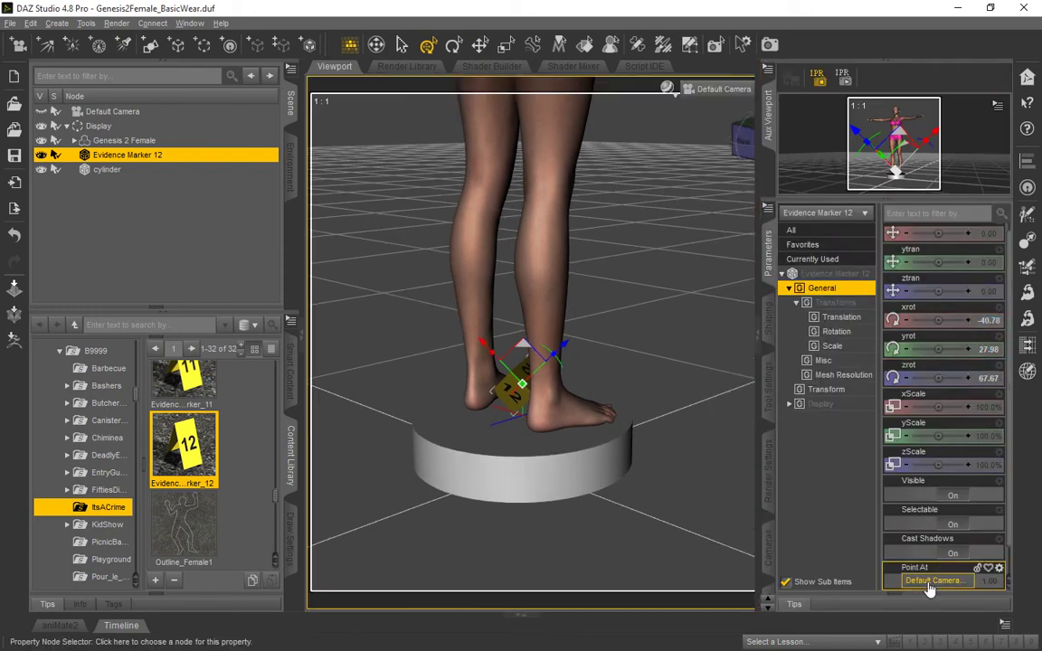
pyautogui.click(937, 580)
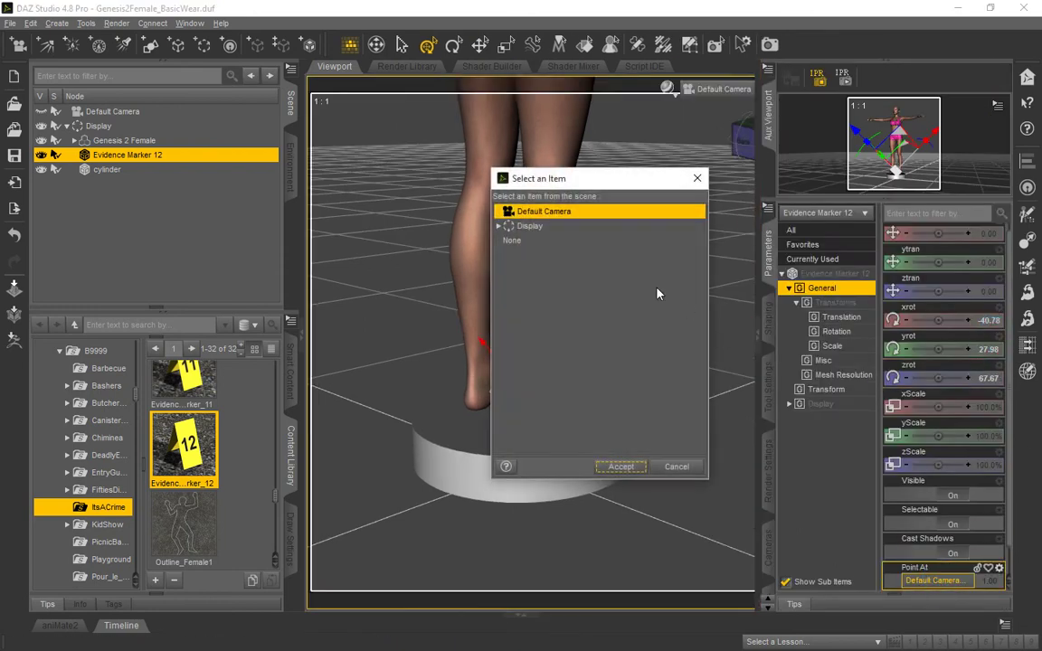
pyautogui.click(529, 242)
pyautogui.click(621, 466)
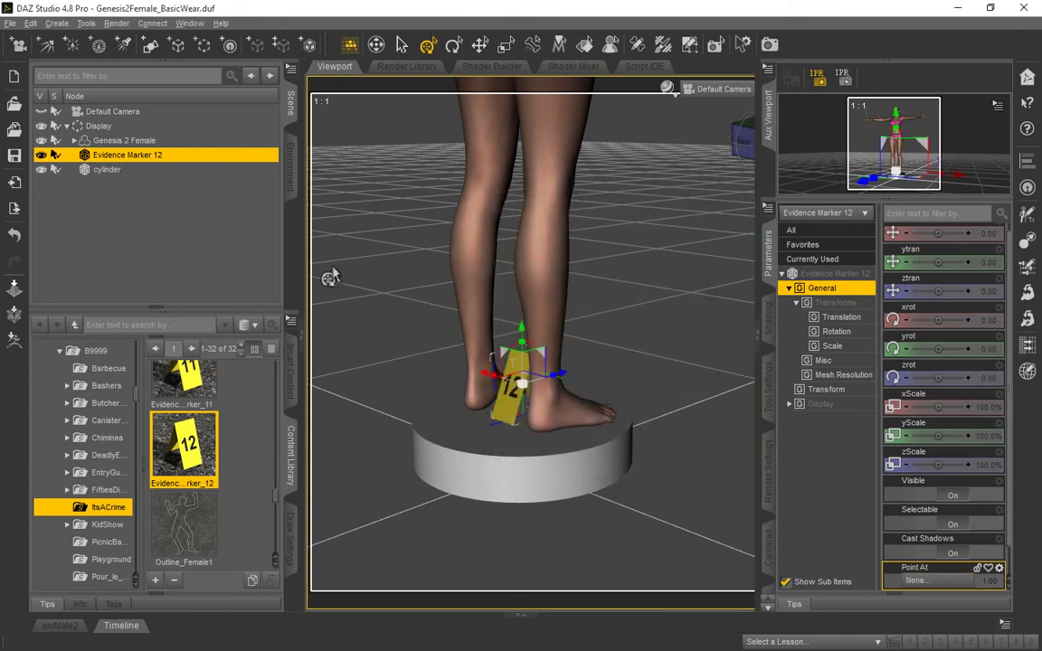
# Step: Activate the Joint Editor tool for Evidence Marker 12 and display its tool settings
pyautogui.click(292, 357)
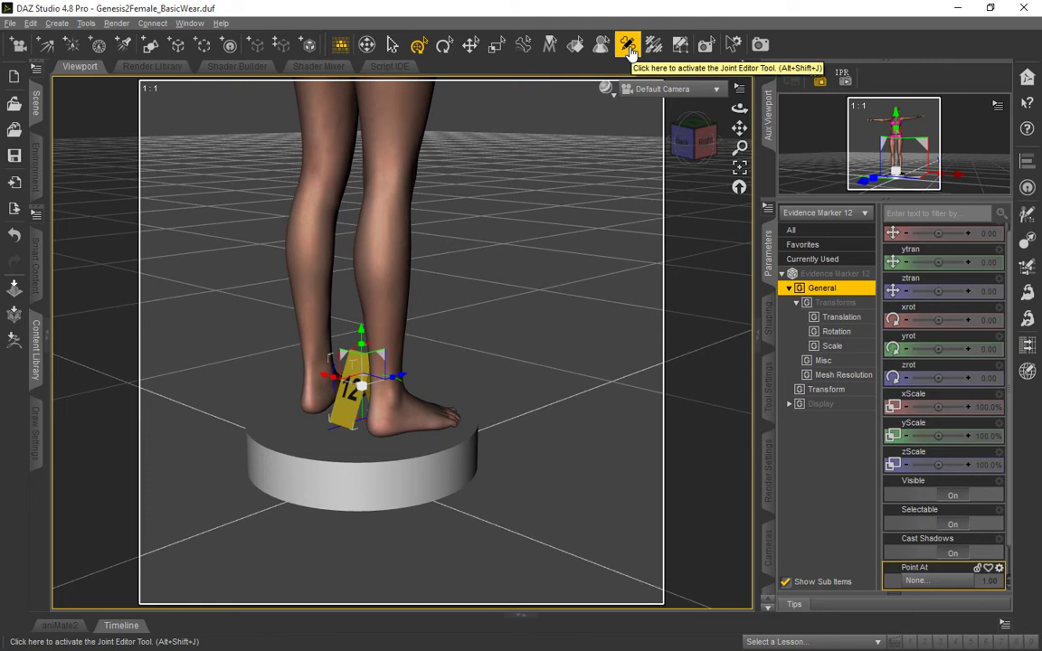
pyautogui.click(189, 23)
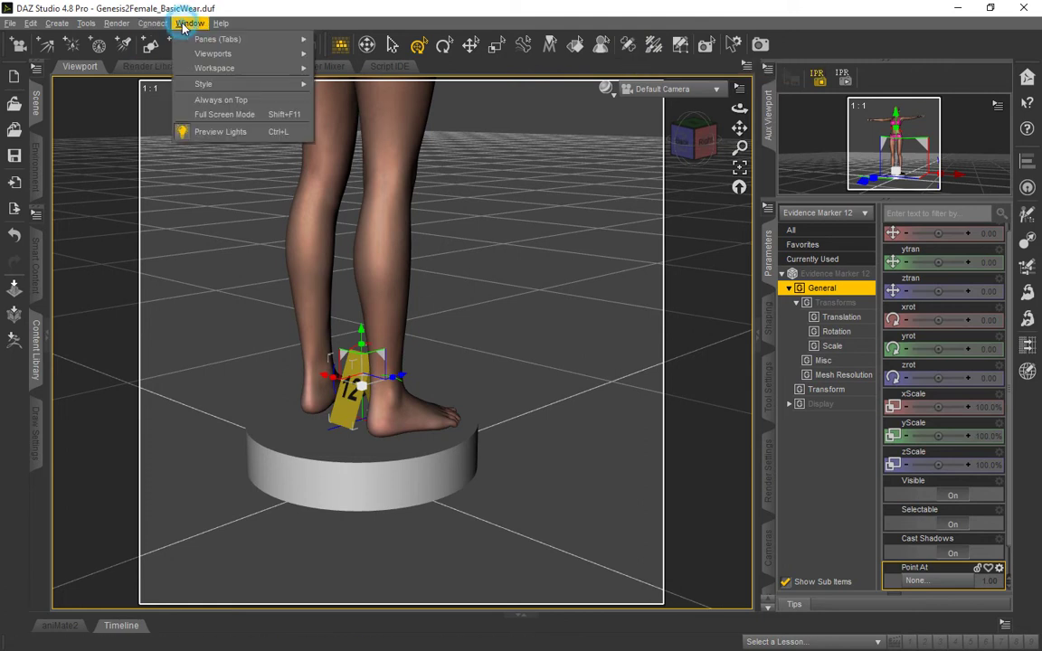
pyautogui.moveTo(193, 38)
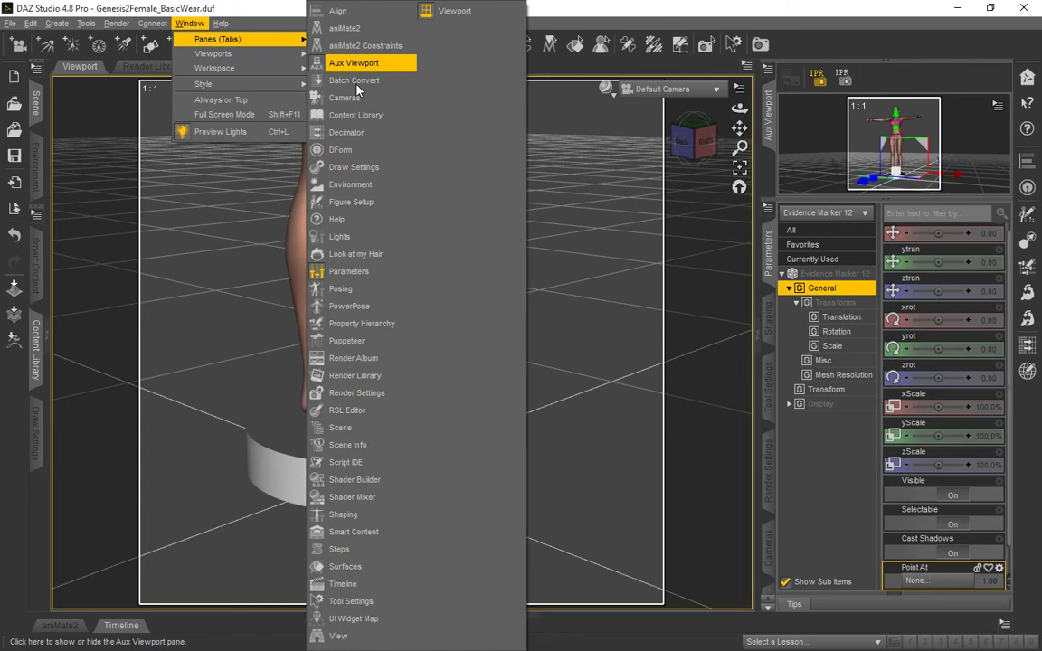
pyautogui.moveTo(88, 24)
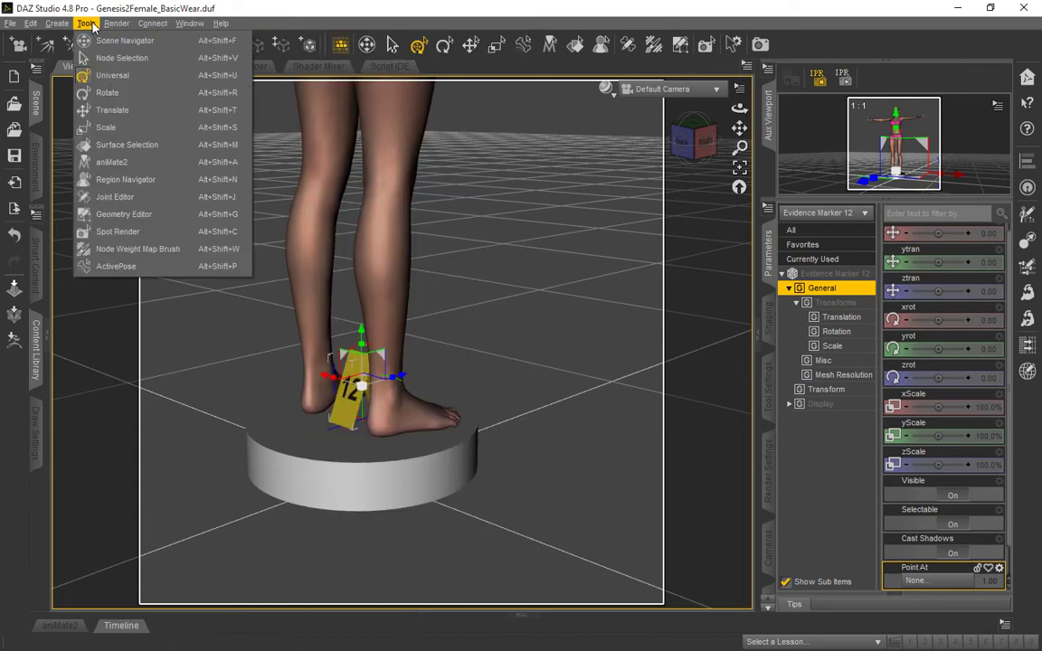
pyautogui.click(117, 198)
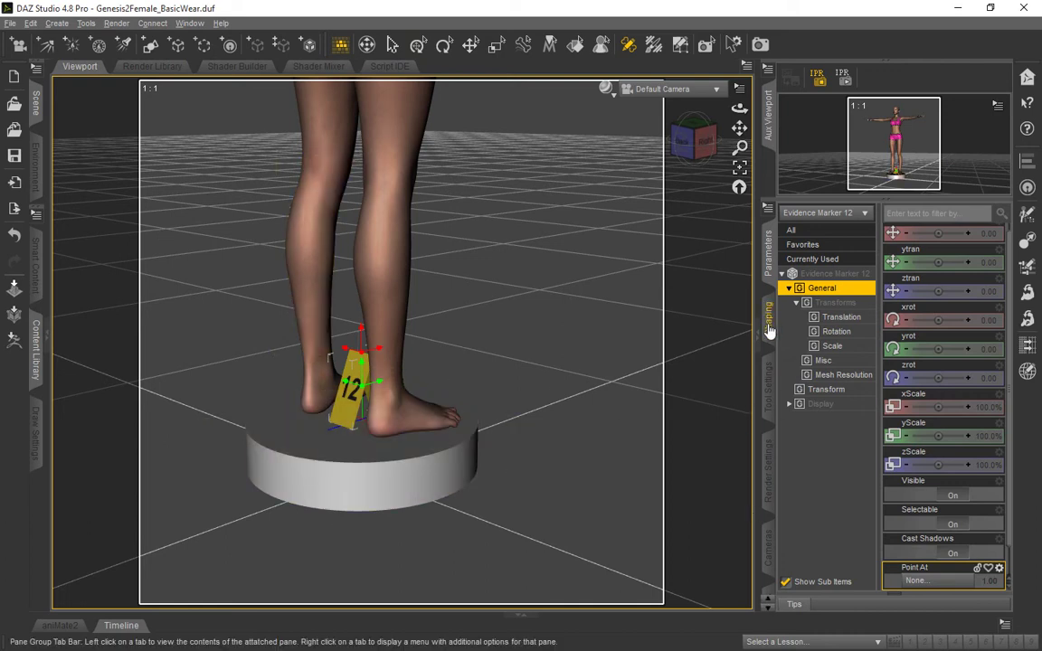
pyautogui.click(767, 372)
pyautogui.click(768, 381)
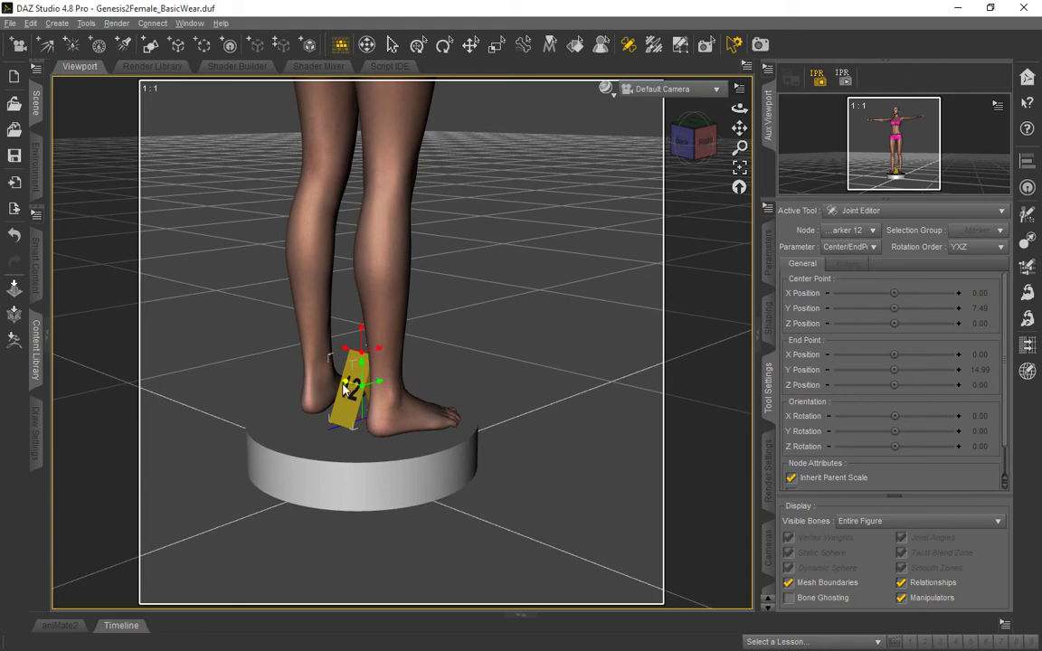
# Step: Switch the viewport to Top View and hide the Genesis 2 Female figure together with its shorts and top
pyautogui.moveTo(739, 107); pyautogui.dragTo(701, 152)
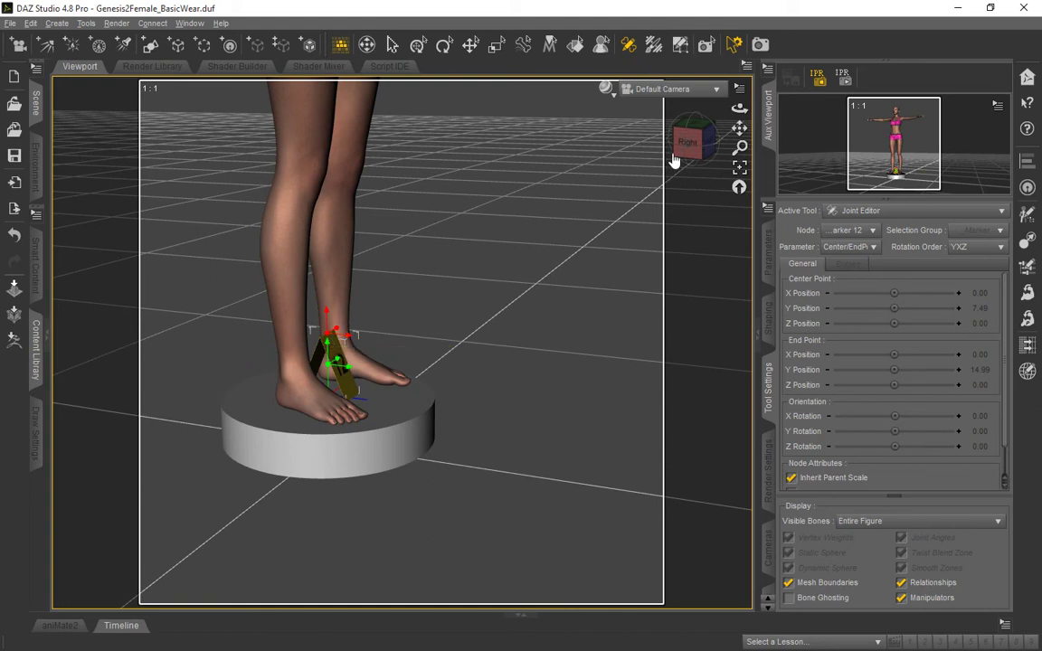
pyautogui.click(678, 90)
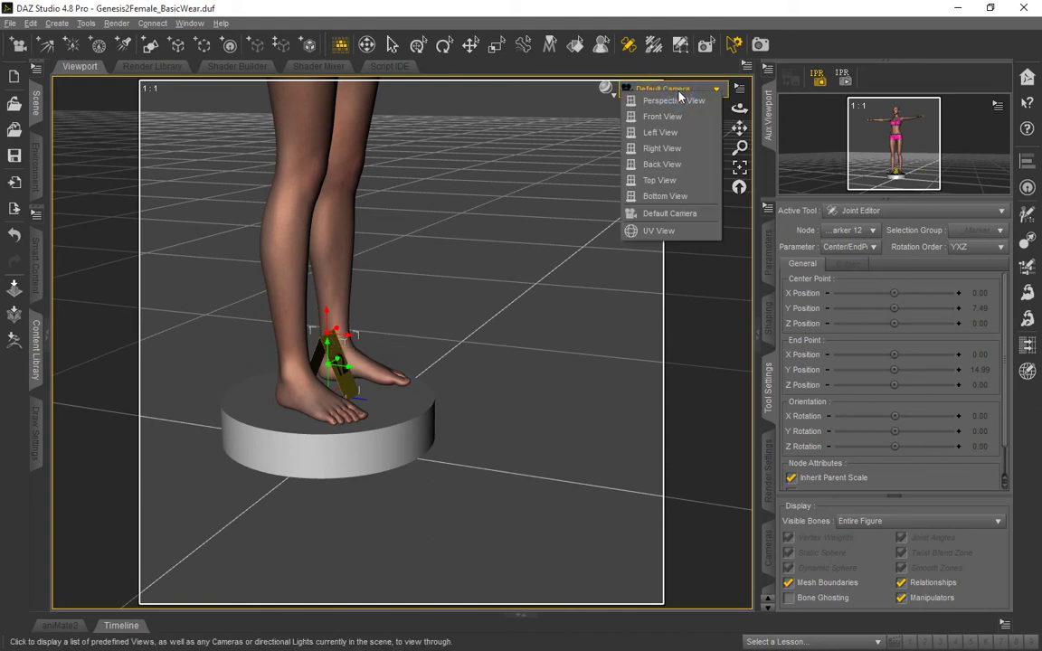
pyautogui.click(667, 186)
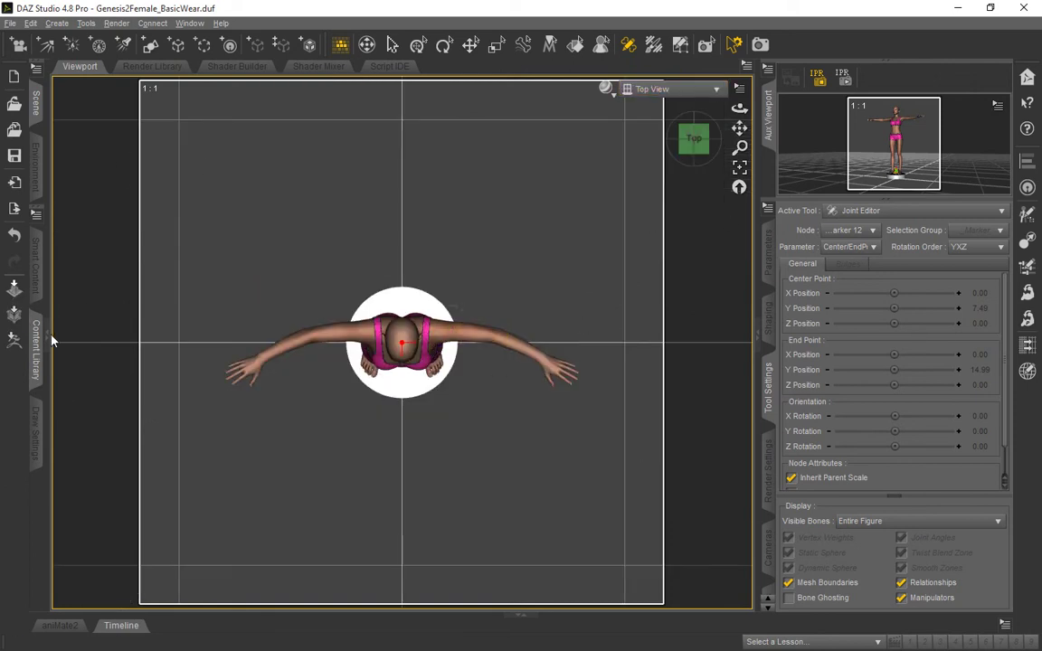
pyautogui.click(40, 312)
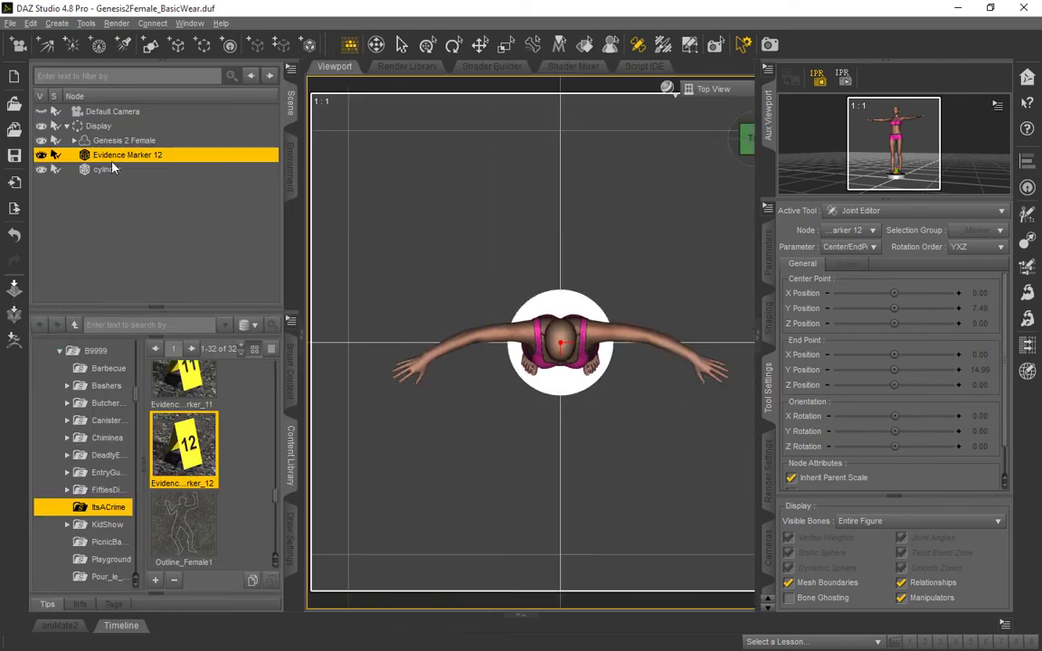
pyautogui.click(41, 141)
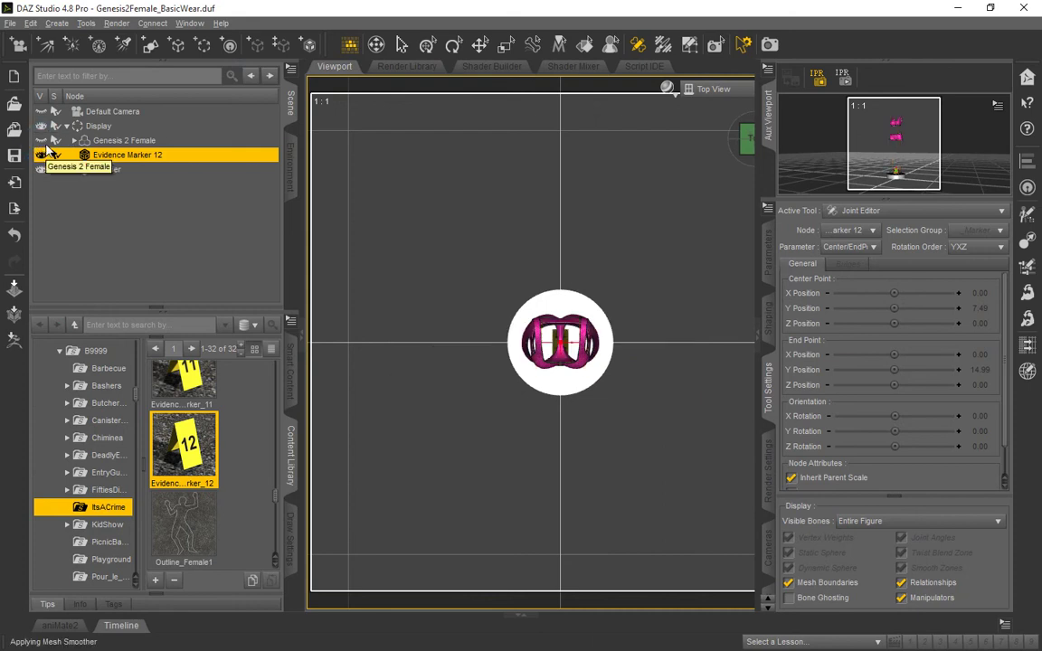
pyautogui.click(40, 142)
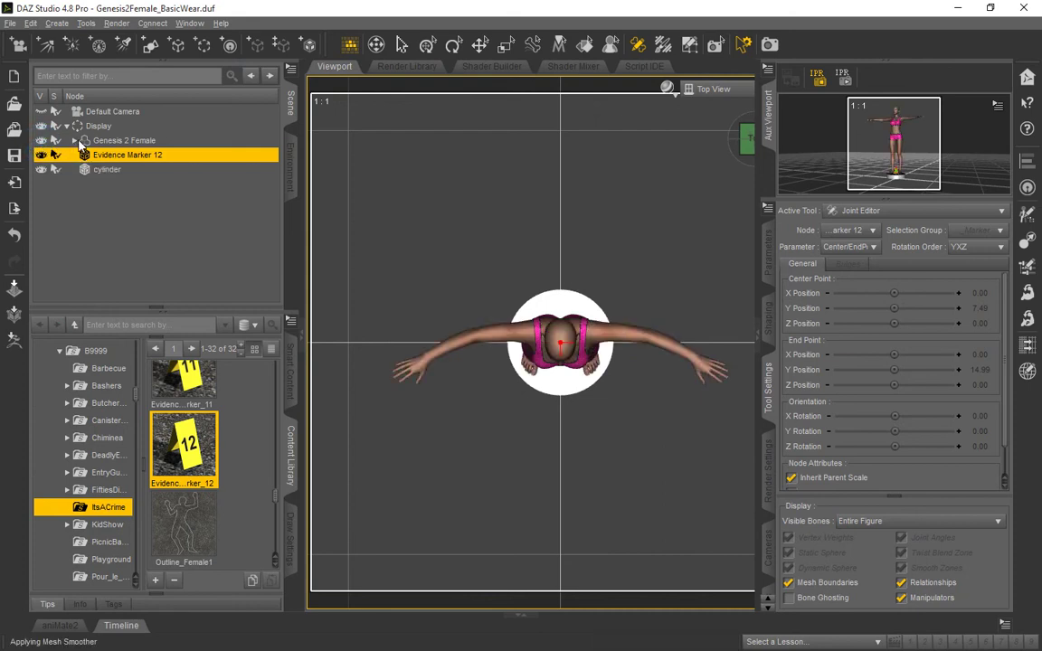
pyautogui.click(73, 141)
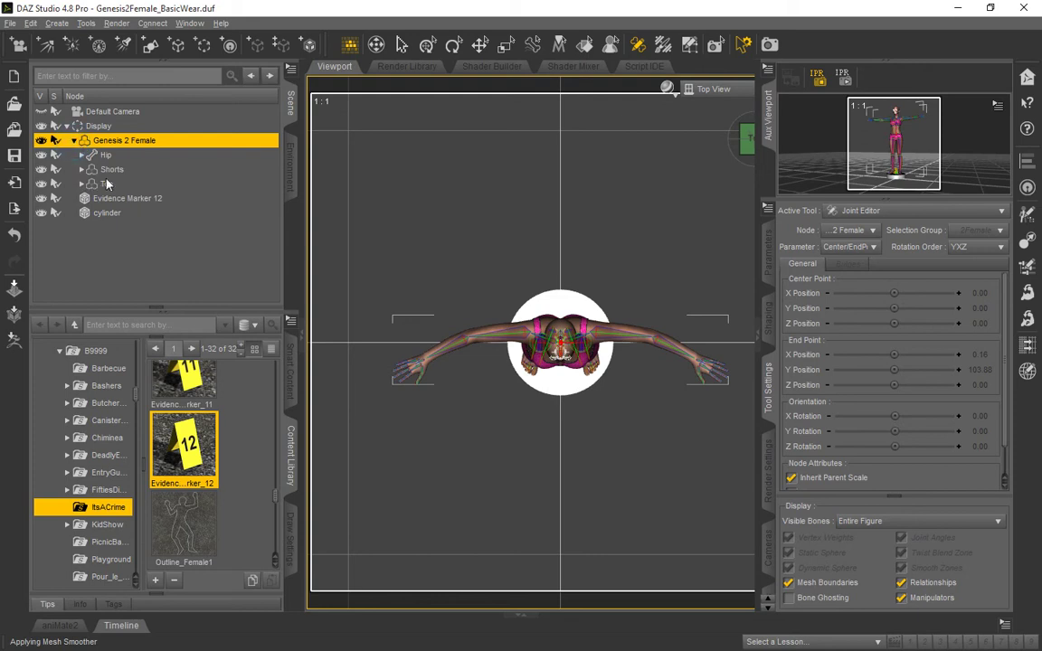
pyautogui.click(40, 142)
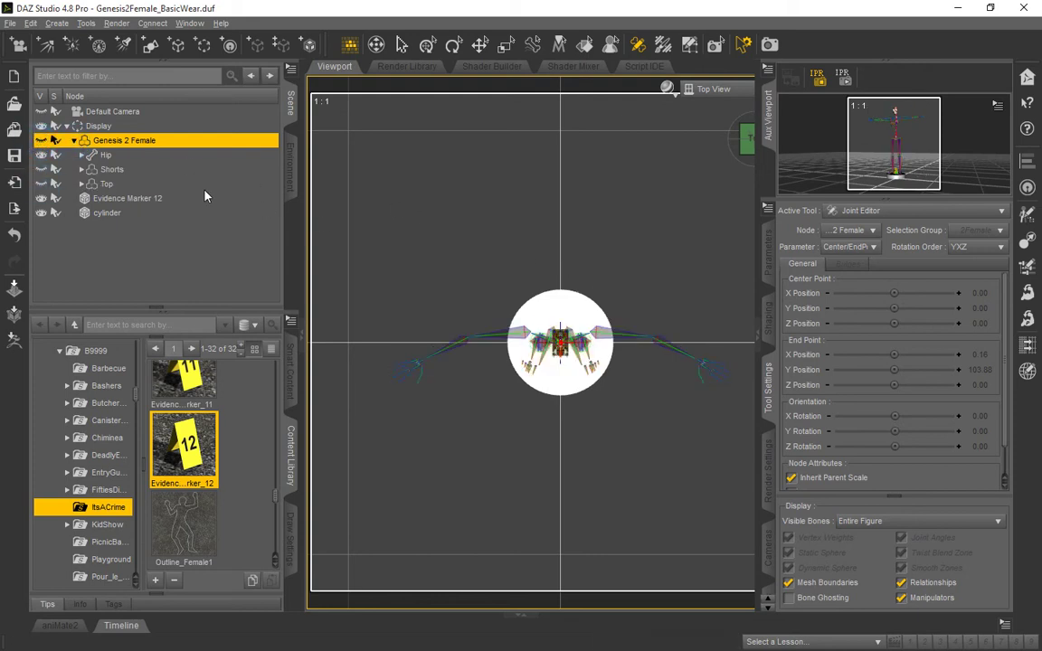
# Step: Frame Evidence Marker 12 and move its joint end point along Z to about 5.68, near the marker's front edge
pyautogui.click(120, 201)
pyautogui.hotkey('ctrl', 'f')
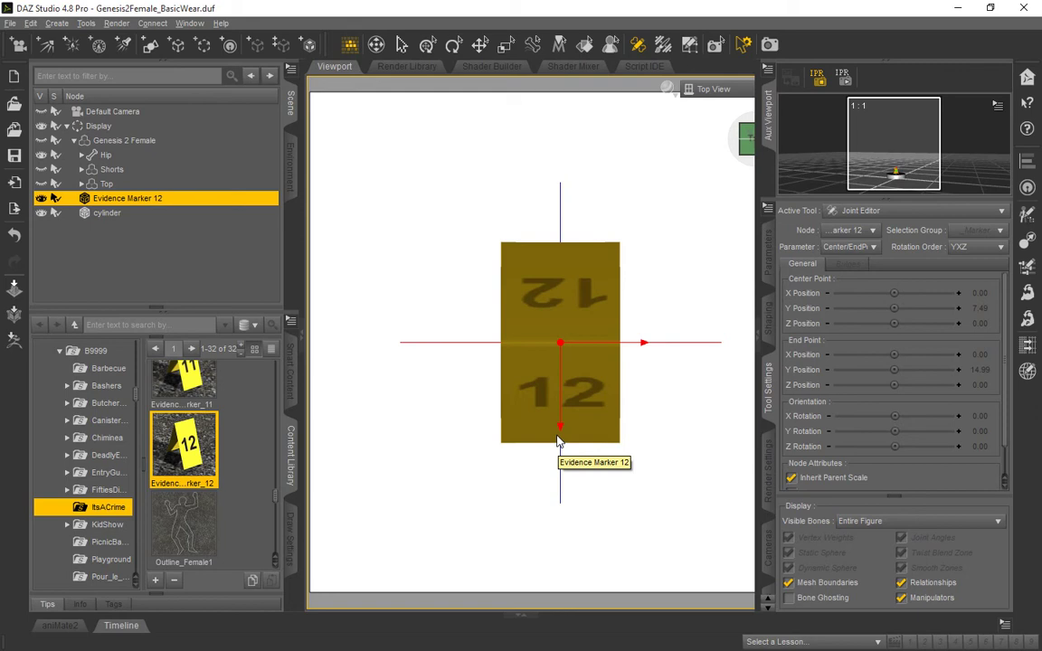
pyautogui.click(561, 436)
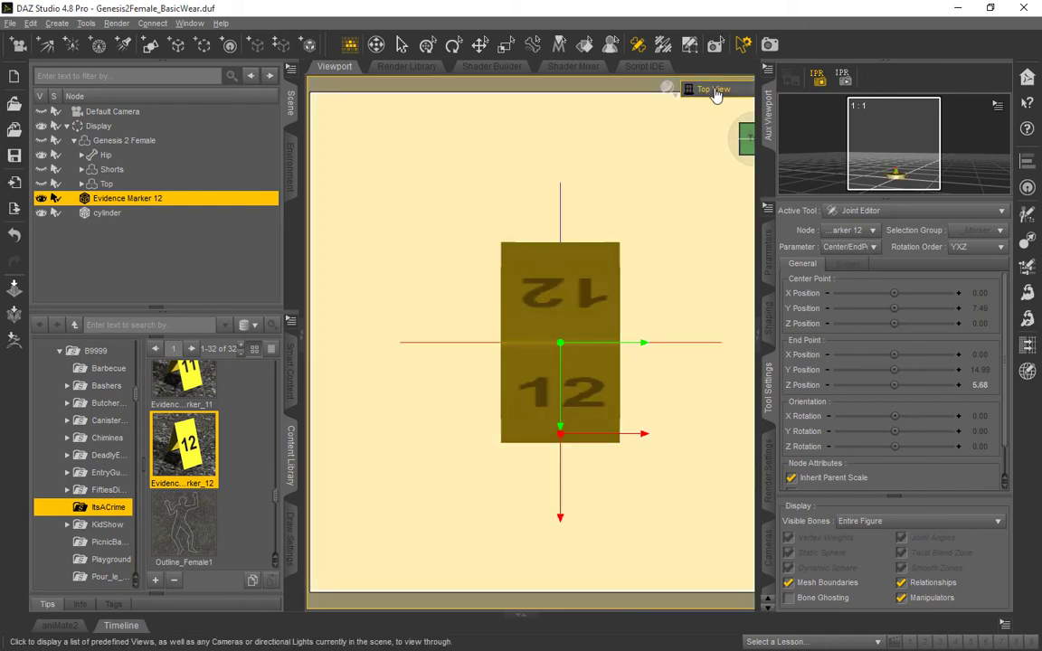
# Step: Switch to Left View, frame Evidence Marker 12 and lower its joint end point along Y until it is level with the center point
pyautogui.click(710, 89)
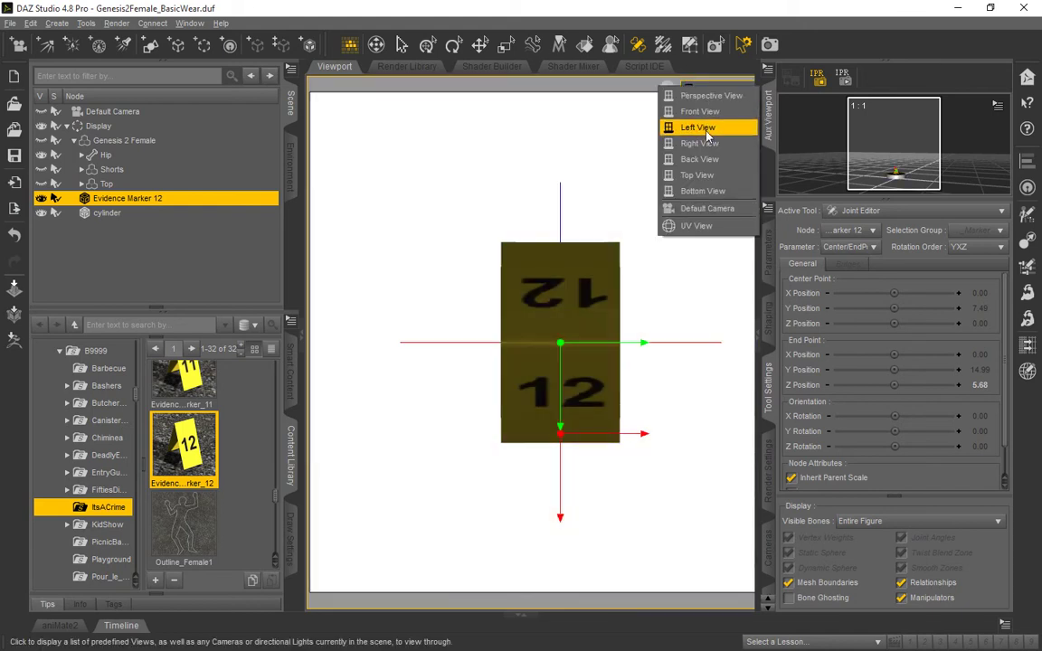
pyautogui.click(705, 131)
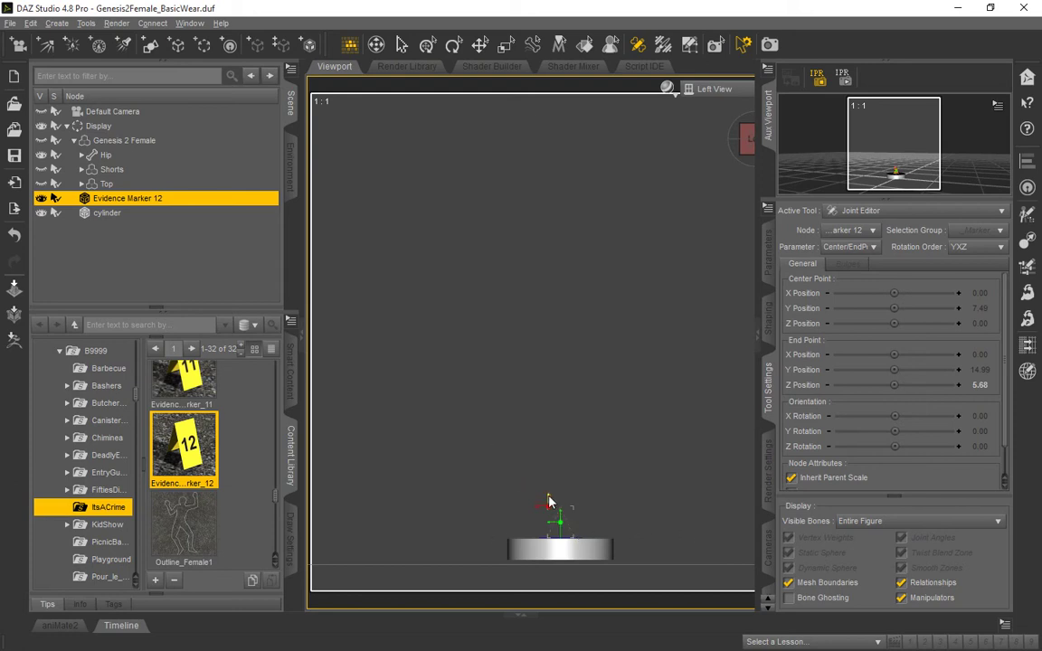
pyautogui.scroll(4, 654, 349)
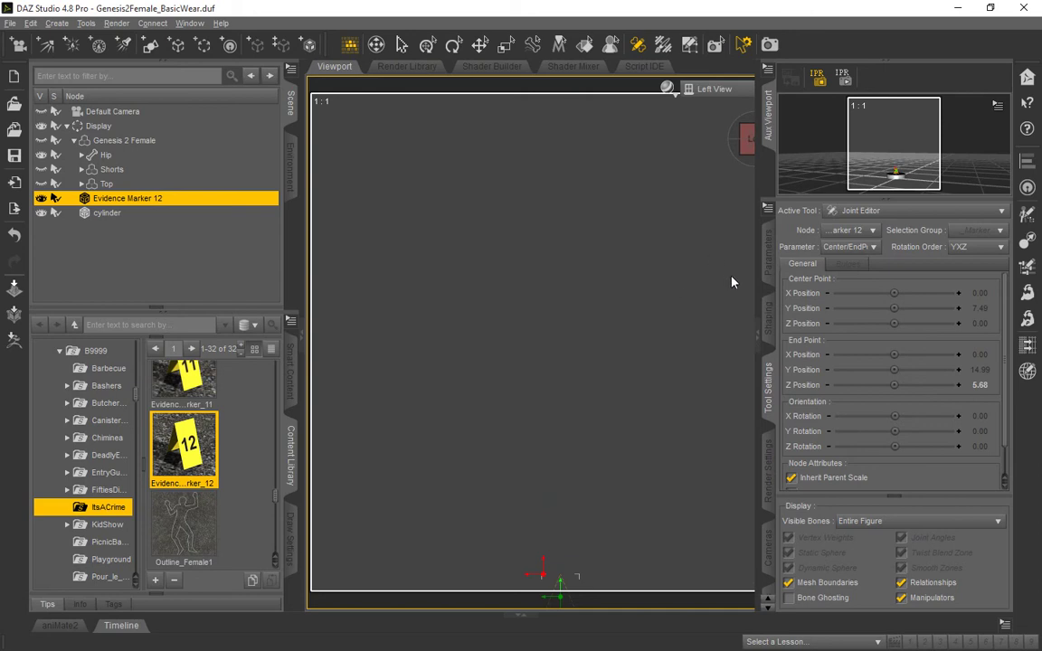
pyautogui.click(758, 333)
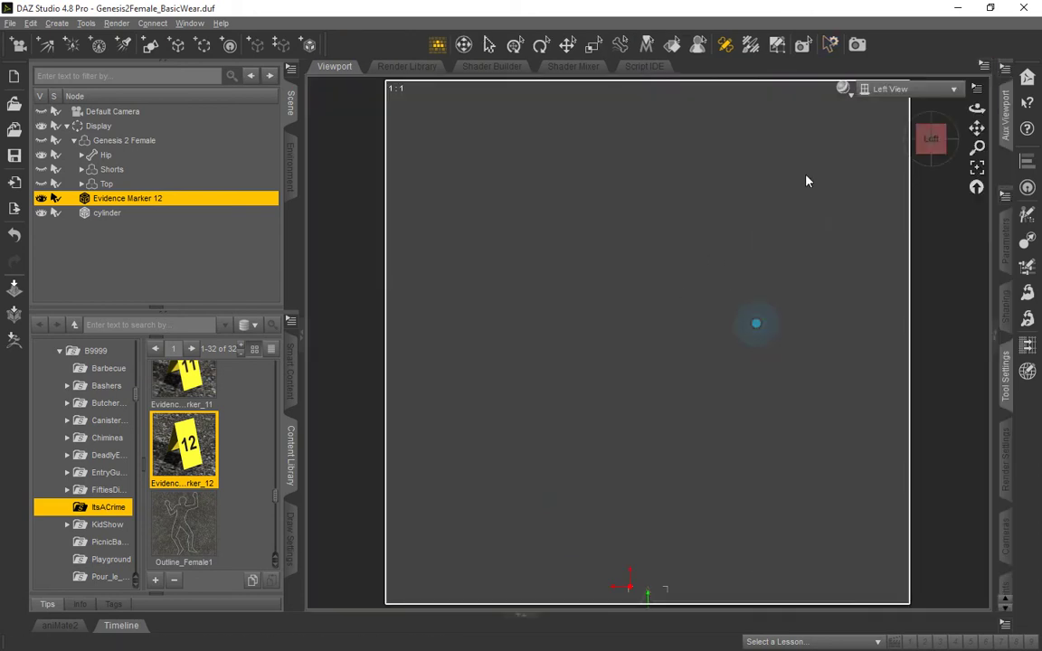
pyautogui.click(976, 169)
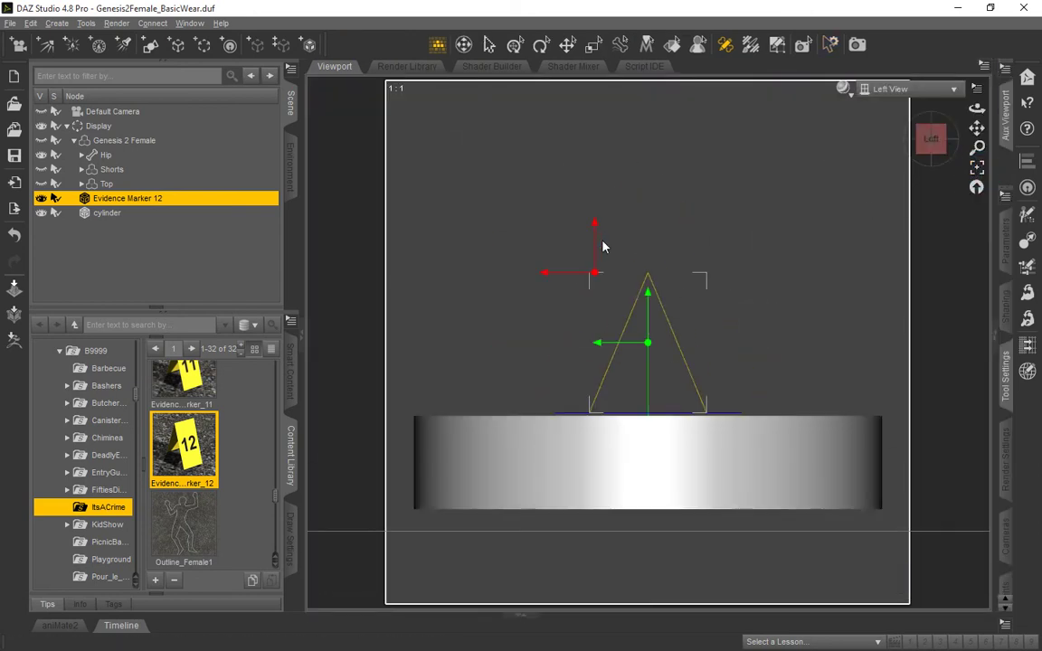
pyautogui.moveTo(595, 230); pyautogui.dragTo(595, 268)
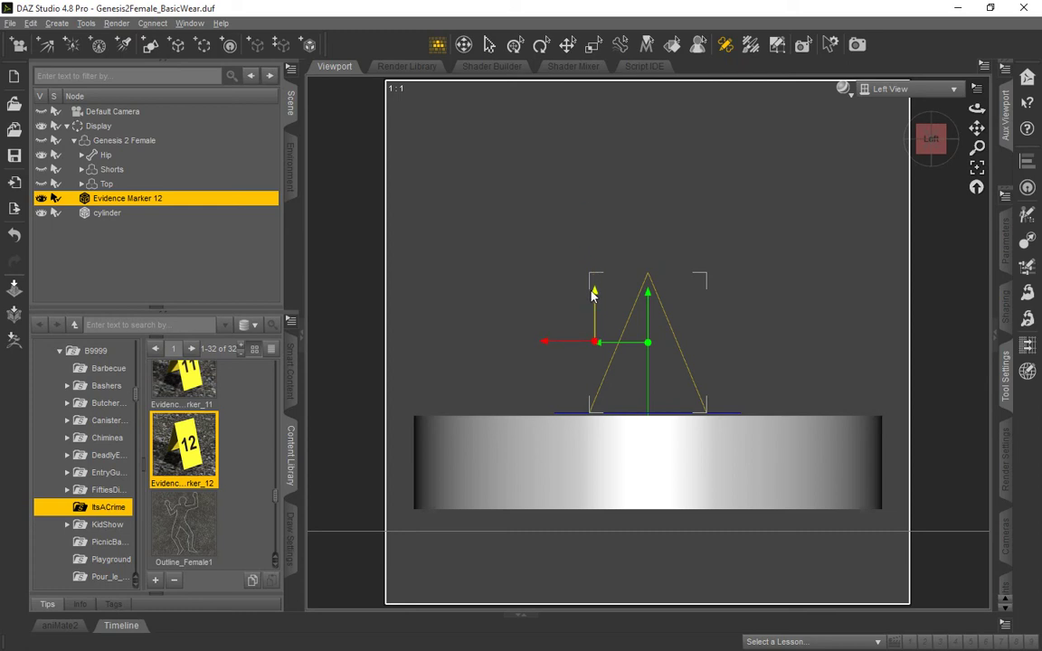
# Step: Frame Evidence Marker 12 in Perspective View and examine its repositioned joint end point from several angles
pyautogui.click(889, 90)
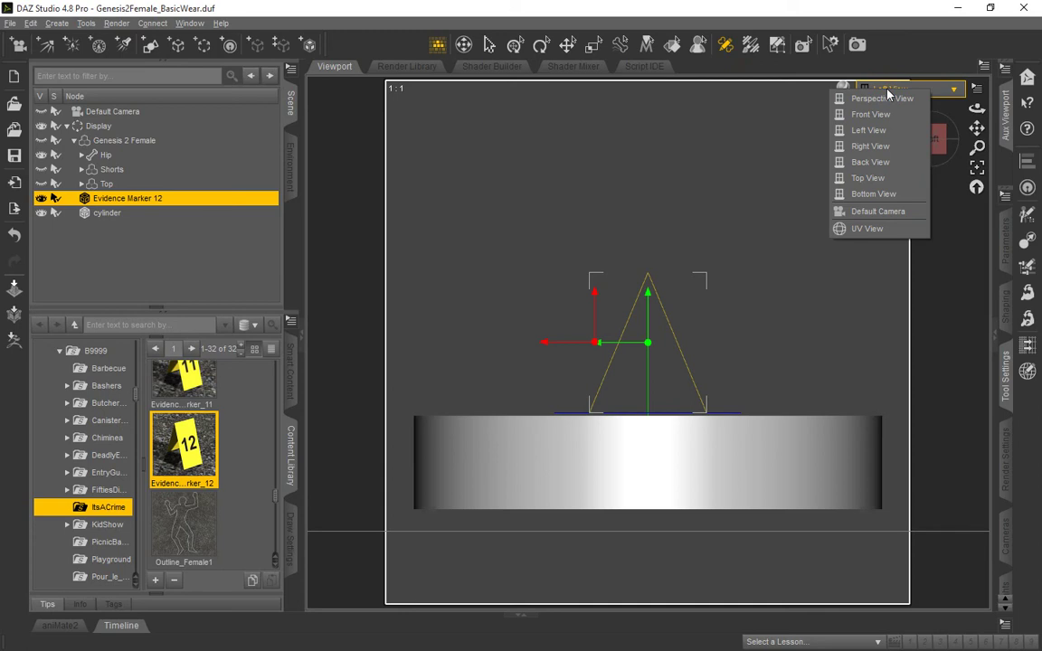
pyautogui.click(882, 98)
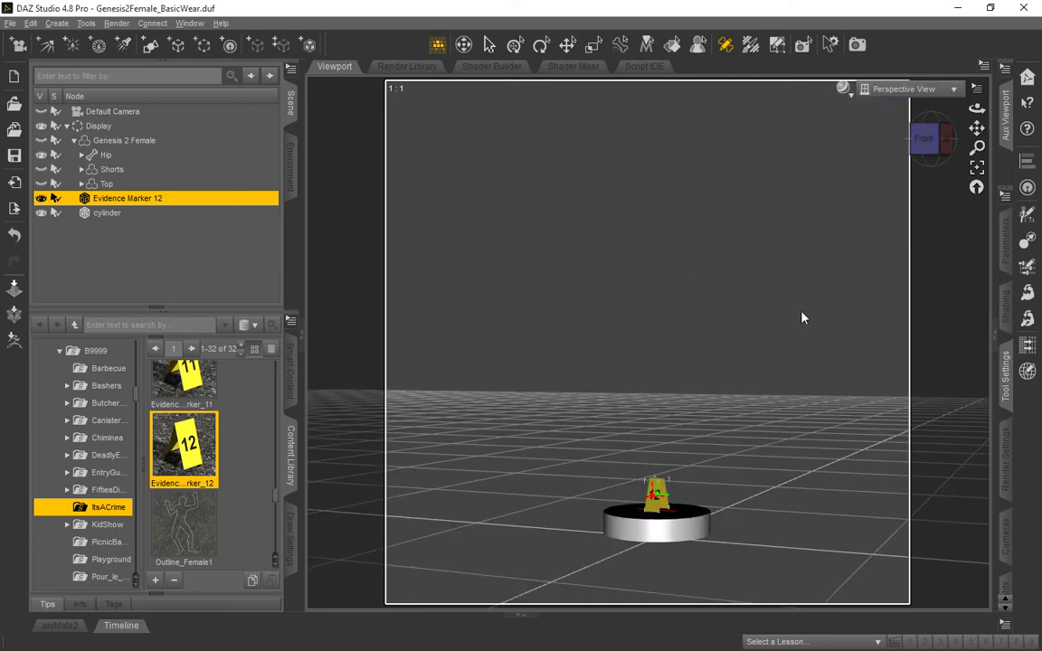
pyautogui.scroll(3, 801, 317)
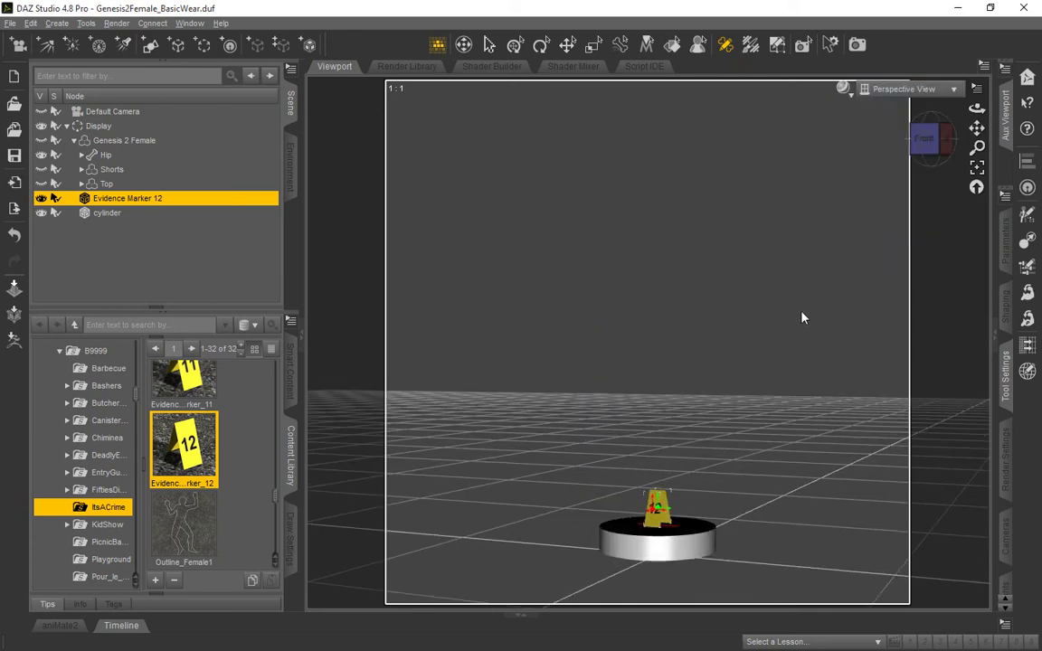
pyautogui.click(977, 166)
pyautogui.moveTo(977, 108)
pyautogui.mouseDown()
pyautogui.moveTo(981, 141)
pyautogui.moveTo(1018, 148)
pyautogui.moveTo(1036, 130)
pyautogui.mouseUp()
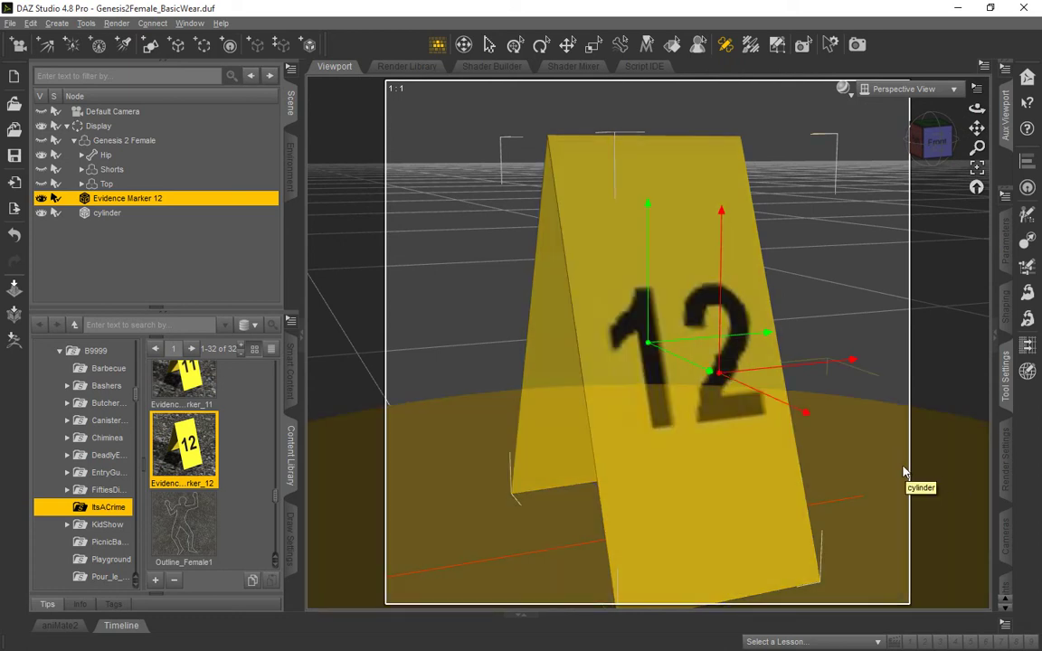
# Step: Unhide the Genesis 2 Female figure with its shorts and top, frame the whole figure, and switch to the Universal tool
pyautogui.click(43, 170)
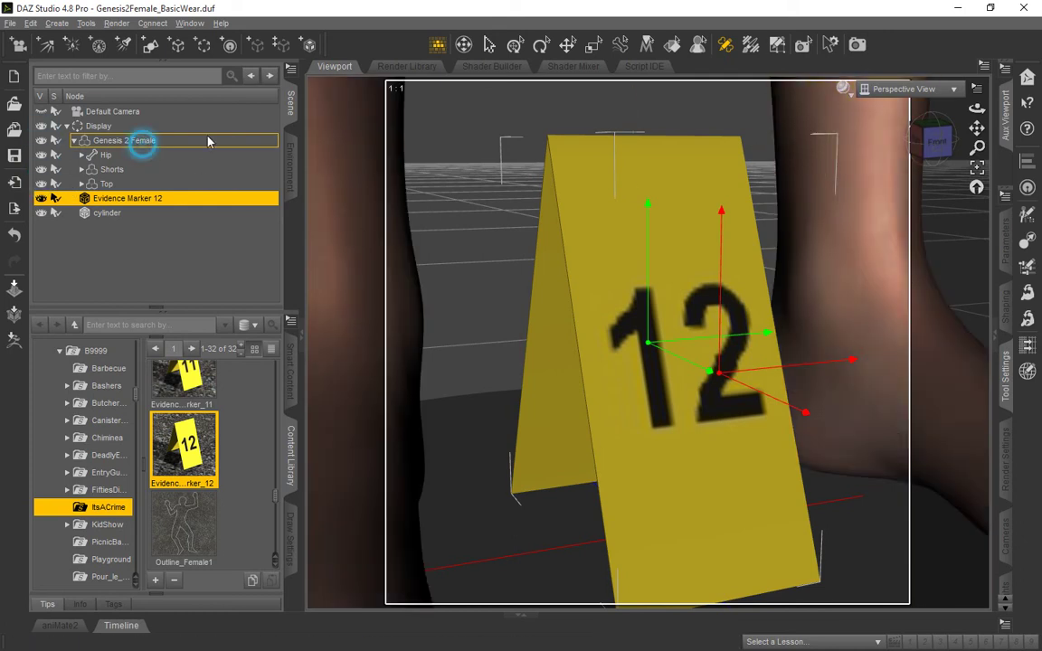
pyautogui.click(103, 126)
pyautogui.click(109, 140)
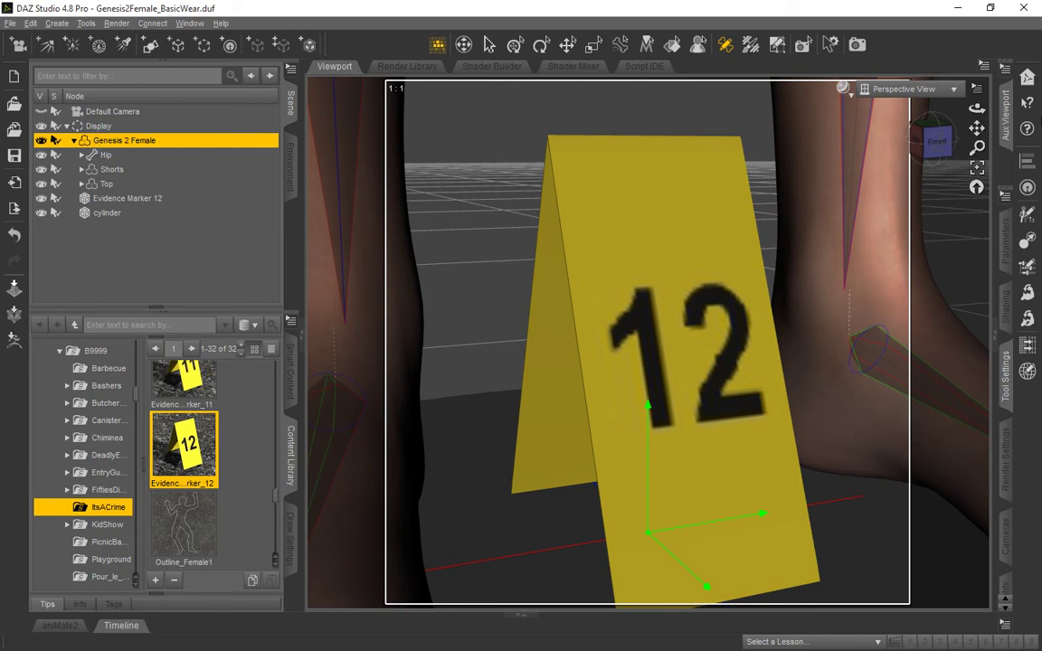
pyautogui.click(979, 169)
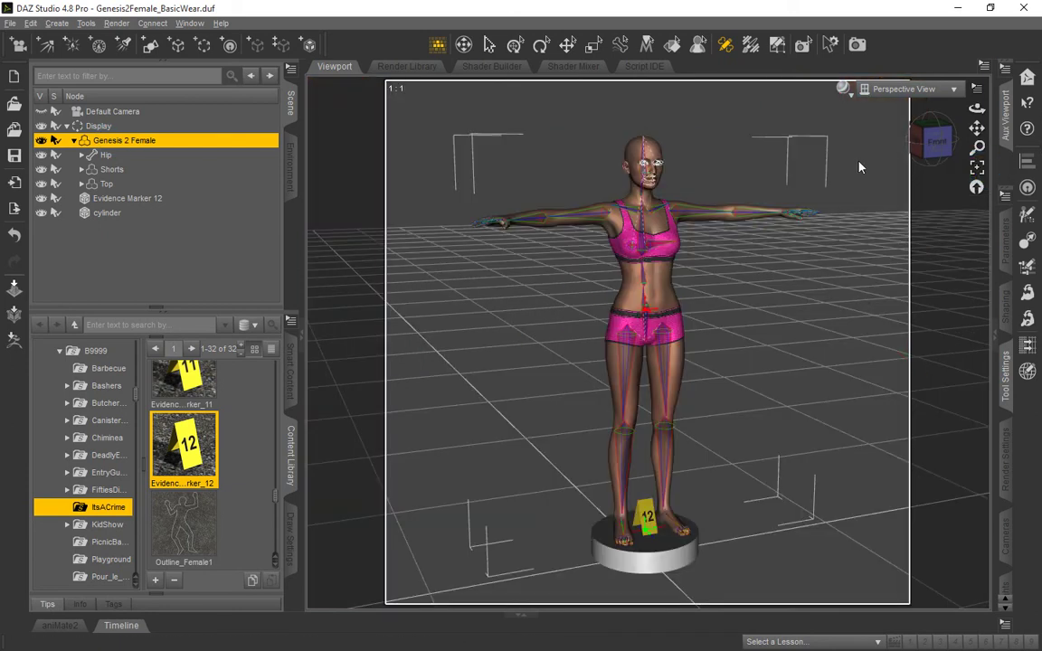
pyautogui.click(514, 45)
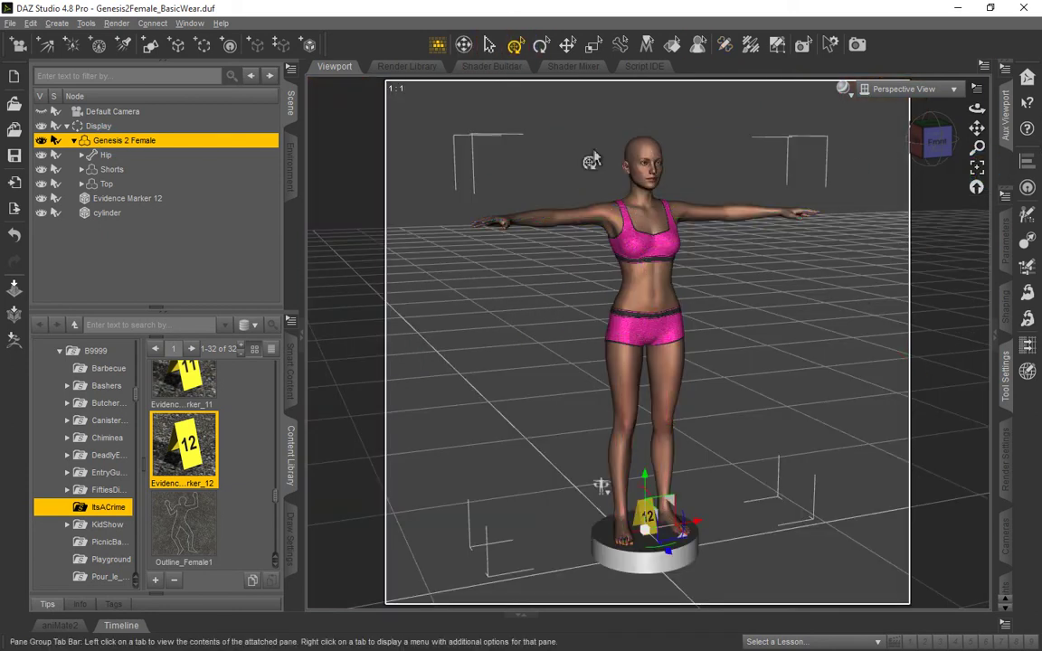
pyautogui.moveTo(601, 485)
pyautogui.mouseDown()
pyautogui.moveTo(610, 487)
pyautogui.moveTo(603, 460)
pyautogui.moveTo(603, 496)
pyautogui.mouseUp()
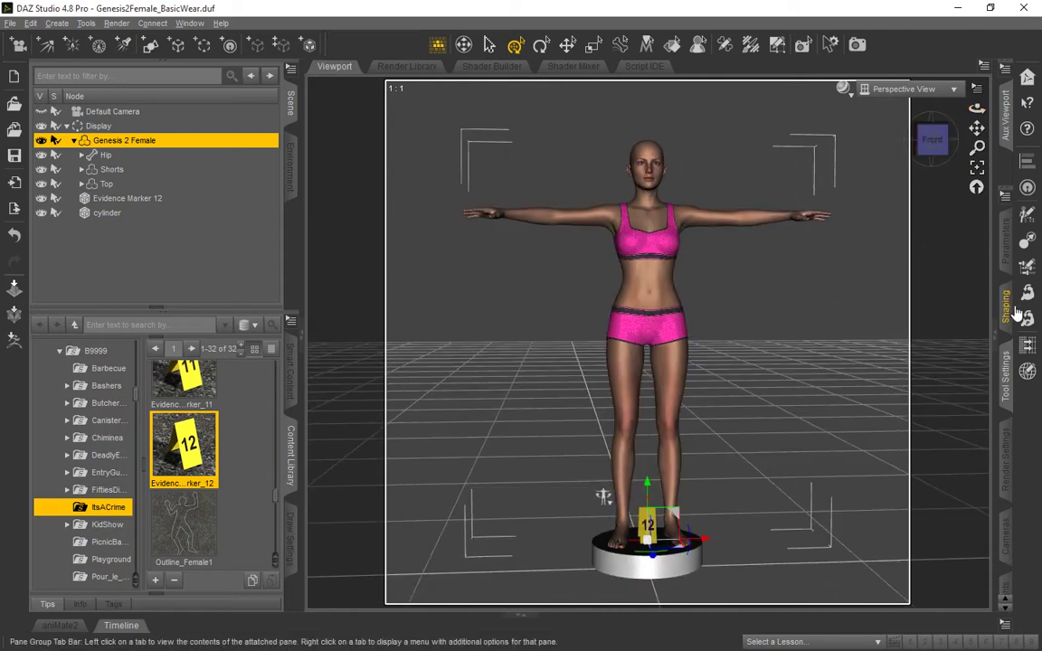
# Step: Set Evidence Marker 12's Point At target to Default Camera
pyautogui.click(131, 198)
pyautogui.click(1005, 235)
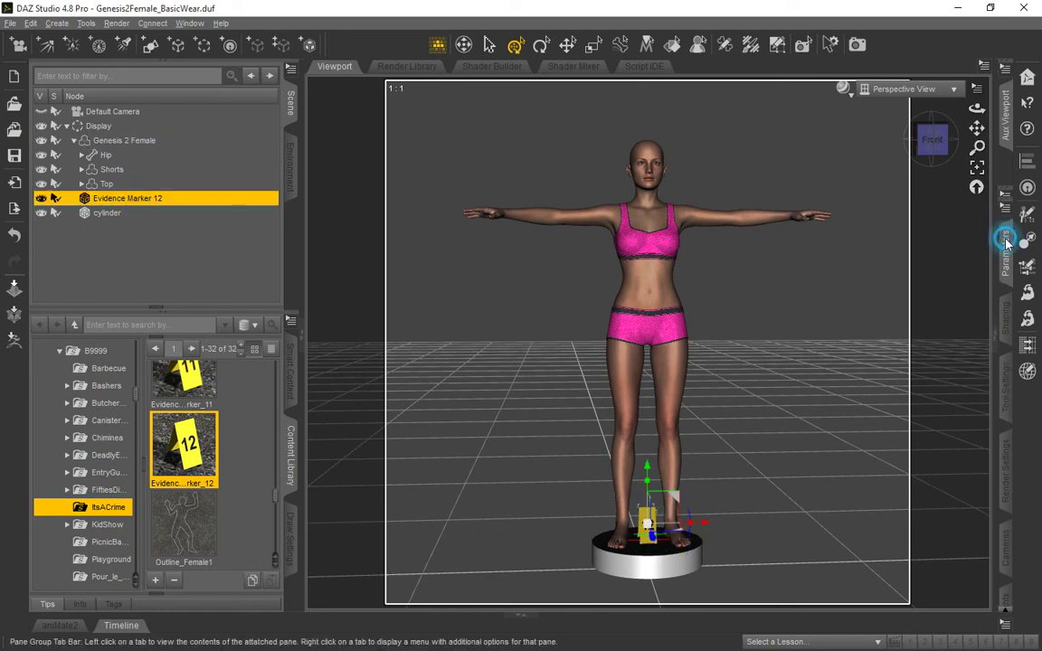
pyautogui.click(960, 583)
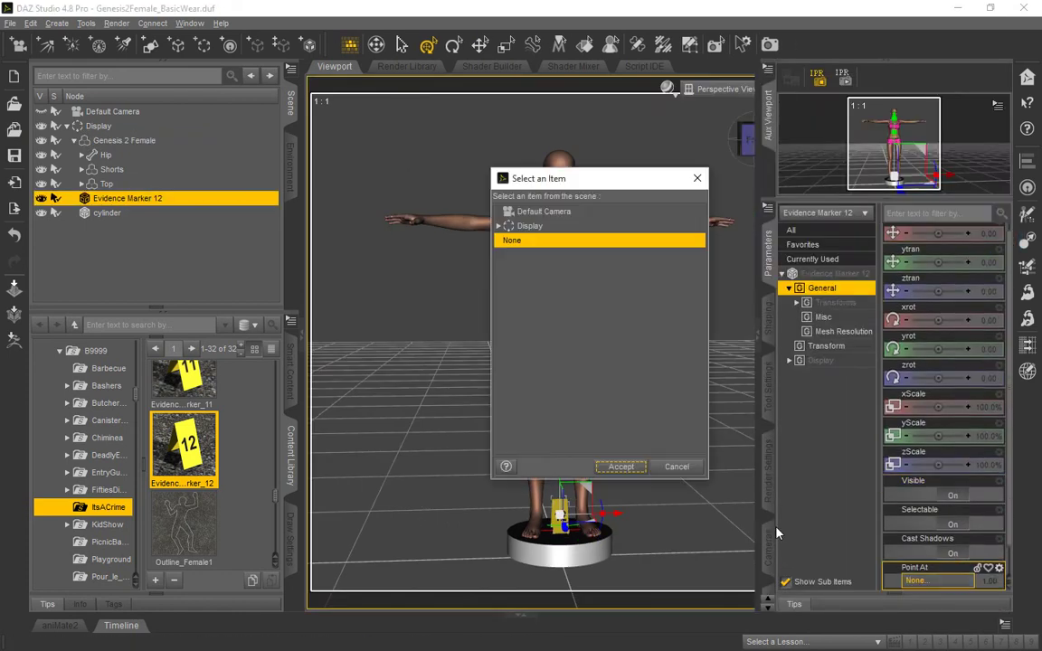
pyautogui.click(548, 212)
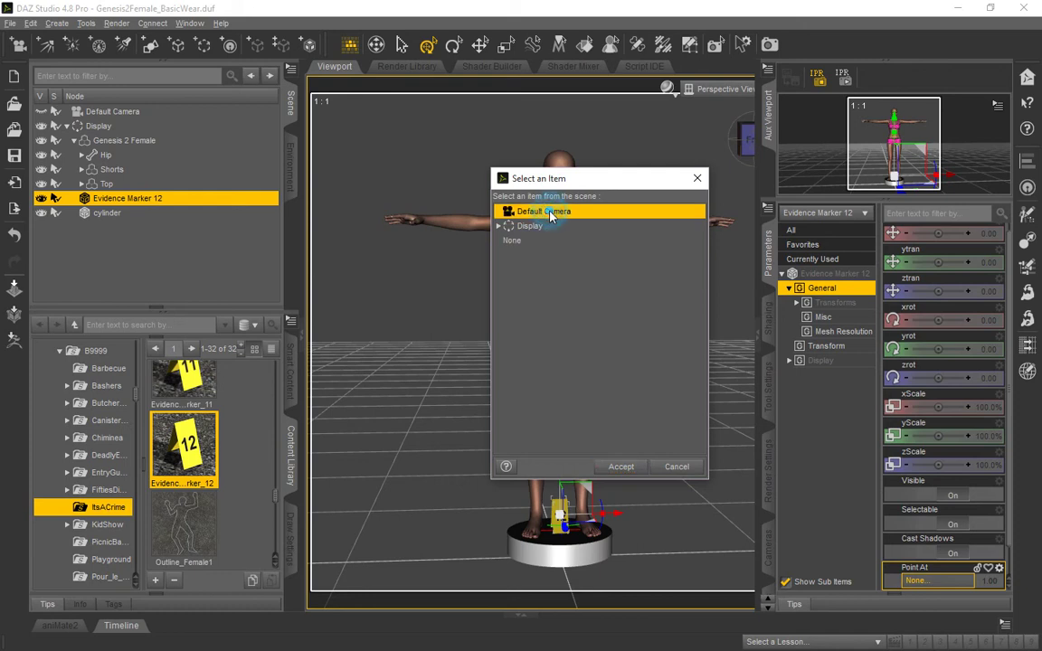
pyautogui.click(621, 468)
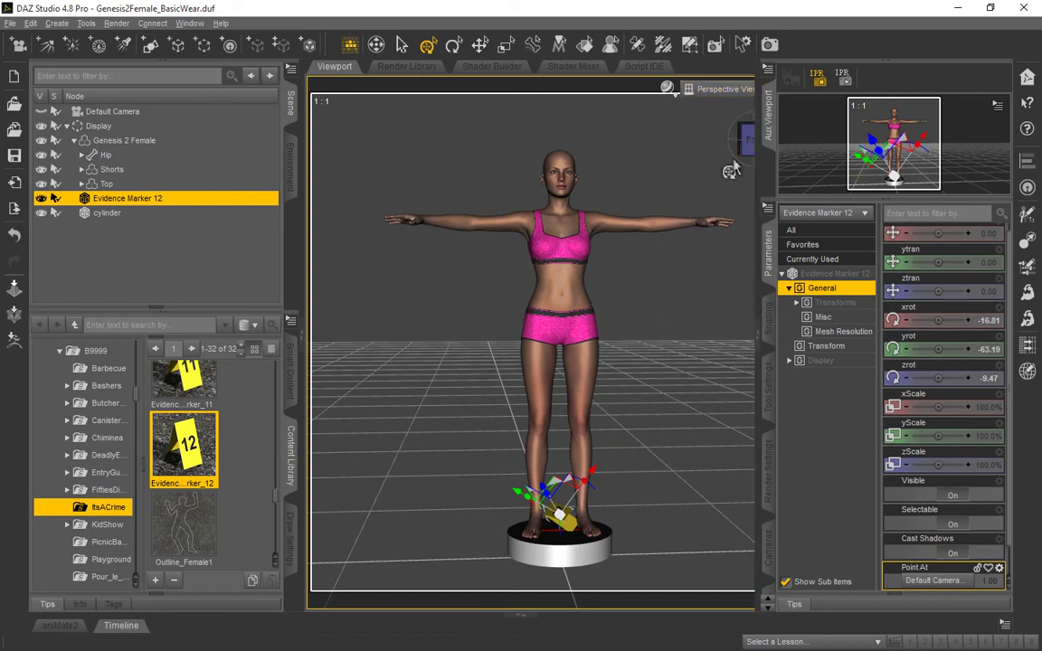
# Step: Look through the Default Camera and orbit around the pedestal to examine how Evidence Marker 12 follows the camera from different angles
pyautogui.click(726, 92)
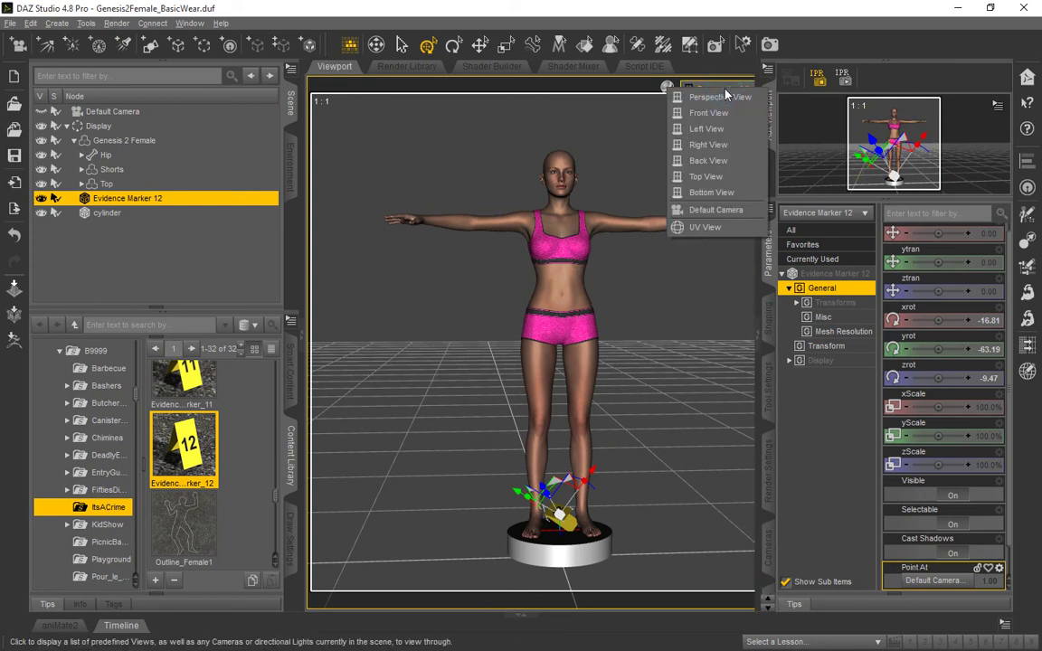
pyautogui.click(724, 213)
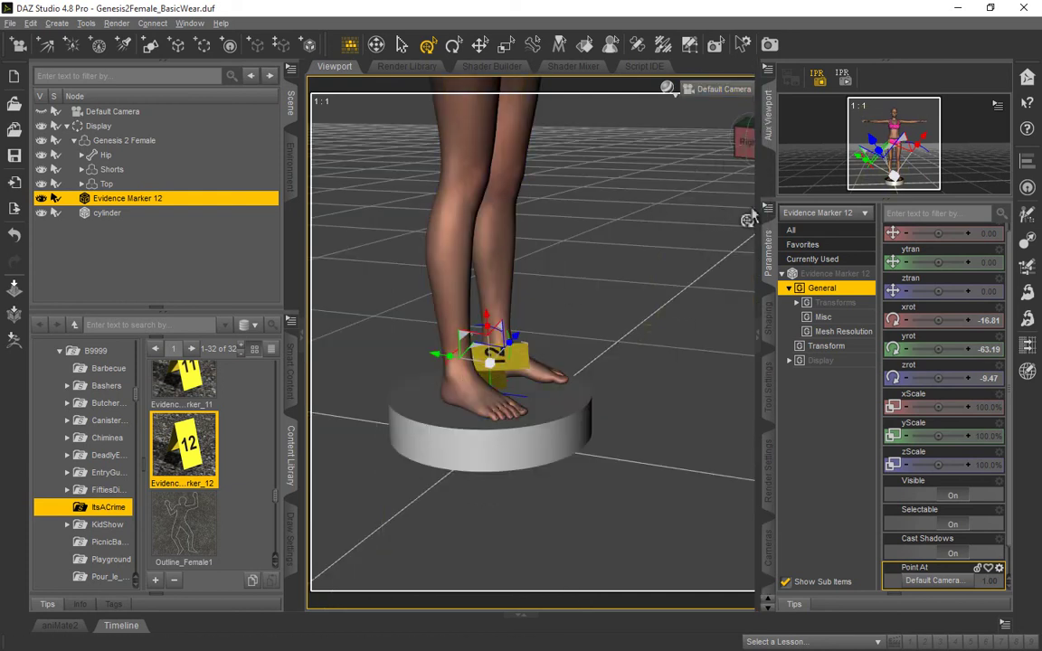
pyautogui.click(753, 312)
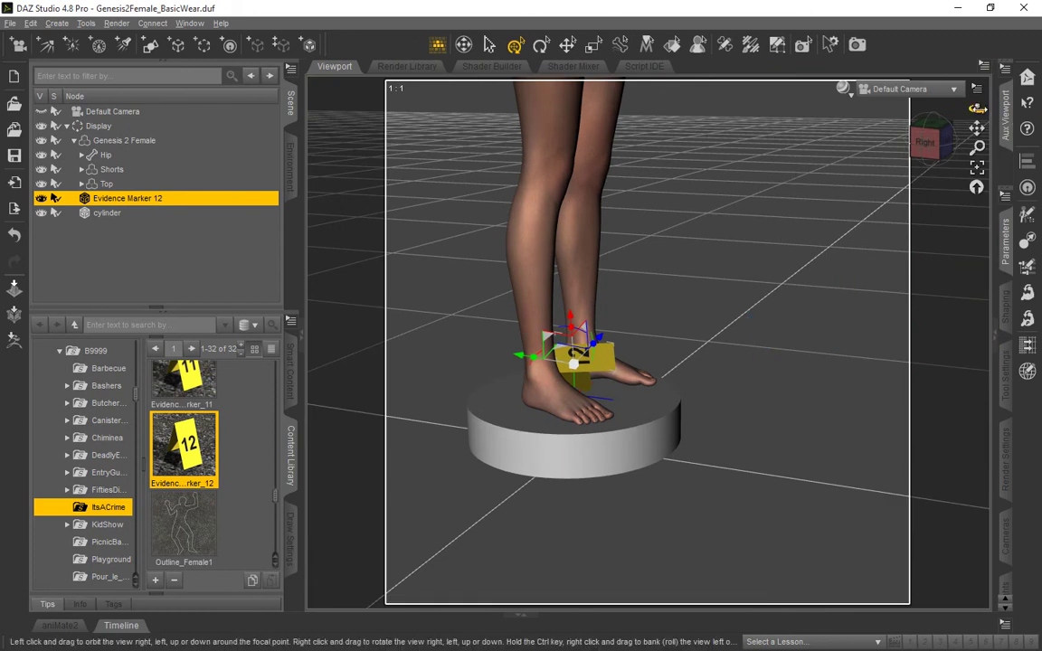
pyautogui.moveTo(978, 108)
pyautogui.mouseDown()
pyautogui.moveTo(877, 108)
pyautogui.moveTo(872, 82)
pyautogui.moveTo(744, 50)
pyautogui.moveTo(679, 56)
pyautogui.mouseUp()
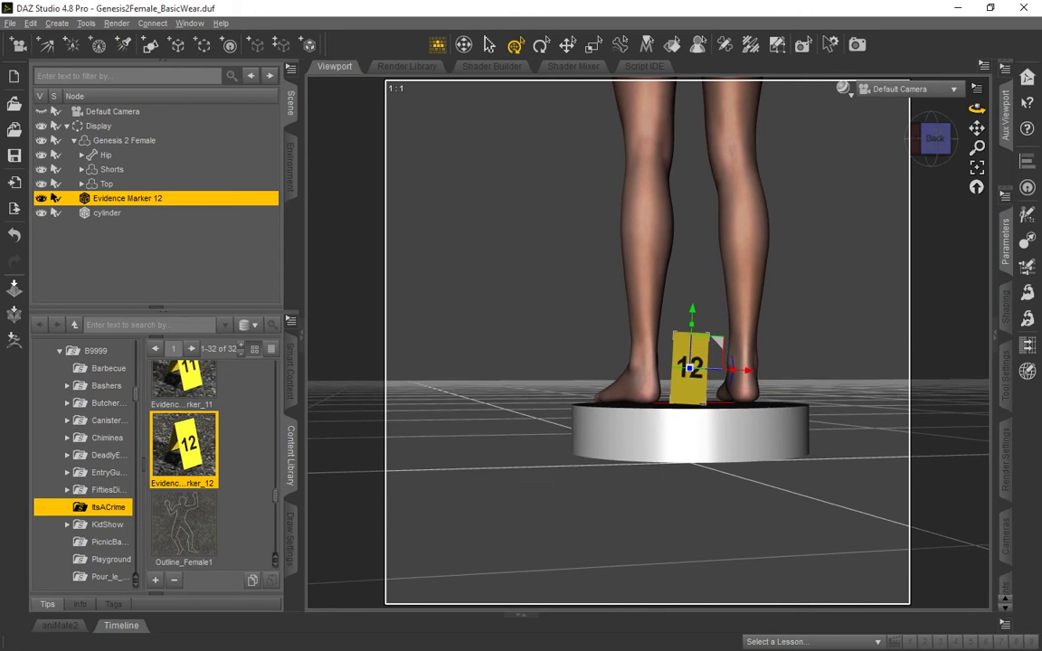
pyautogui.moveTo(908, 115); pyautogui.dragTo(906, 116)
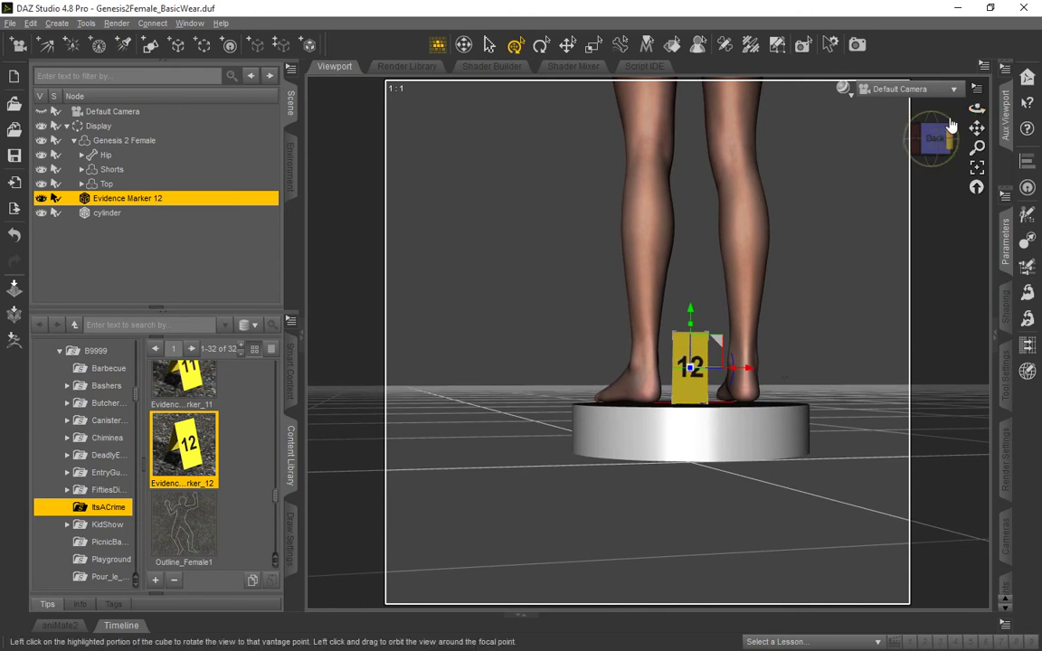
pyautogui.moveTo(977, 108)
pyautogui.mouseDown()
pyautogui.moveTo(942, 113)
pyautogui.moveTo(980, 107)
pyautogui.mouseUp()
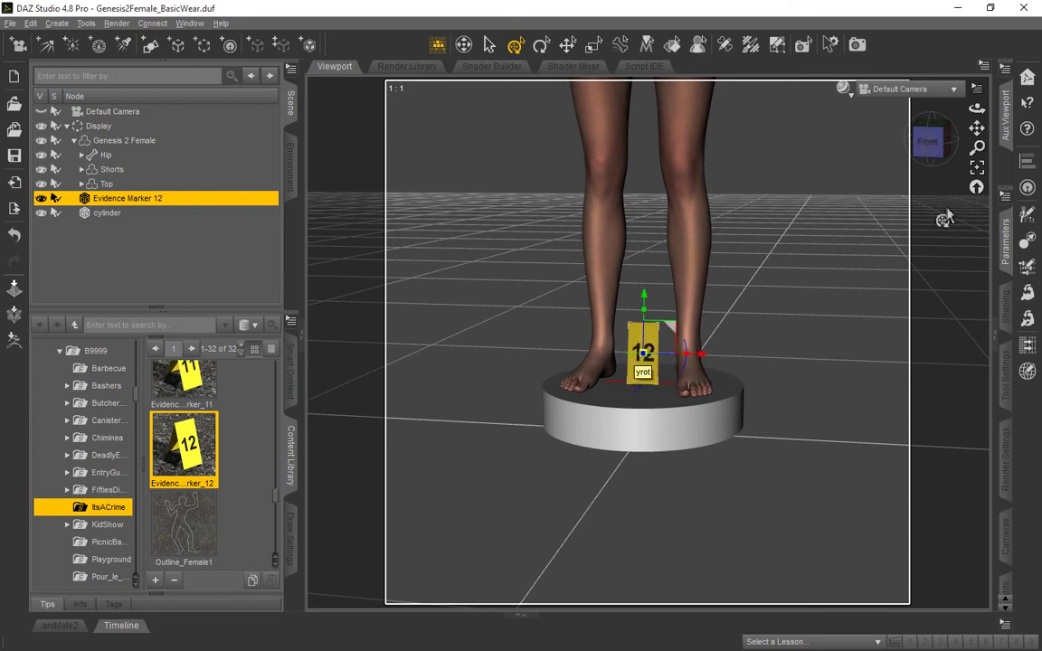
pyautogui.moveTo(977, 109)
pyautogui.mouseDown()
pyautogui.moveTo(975, 181)
pyautogui.moveTo(949, 188)
pyautogui.moveTo(927, 185)
pyautogui.moveTo(851, 113)
pyautogui.moveTo(1006, 119)
pyautogui.moveTo(1013, 101)
pyautogui.moveTo(993, 100)
pyautogui.mouseUp()
pyautogui.moveTo(903, 233); pyautogui.dragTo(931, 233)
pyautogui.moveTo(977, 108)
pyautogui.mouseDown()
pyautogui.moveTo(940, 117)
pyautogui.moveTo(908, 103)
pyautogui.moveTo(988, 114)
pyautogui.mouseUp()
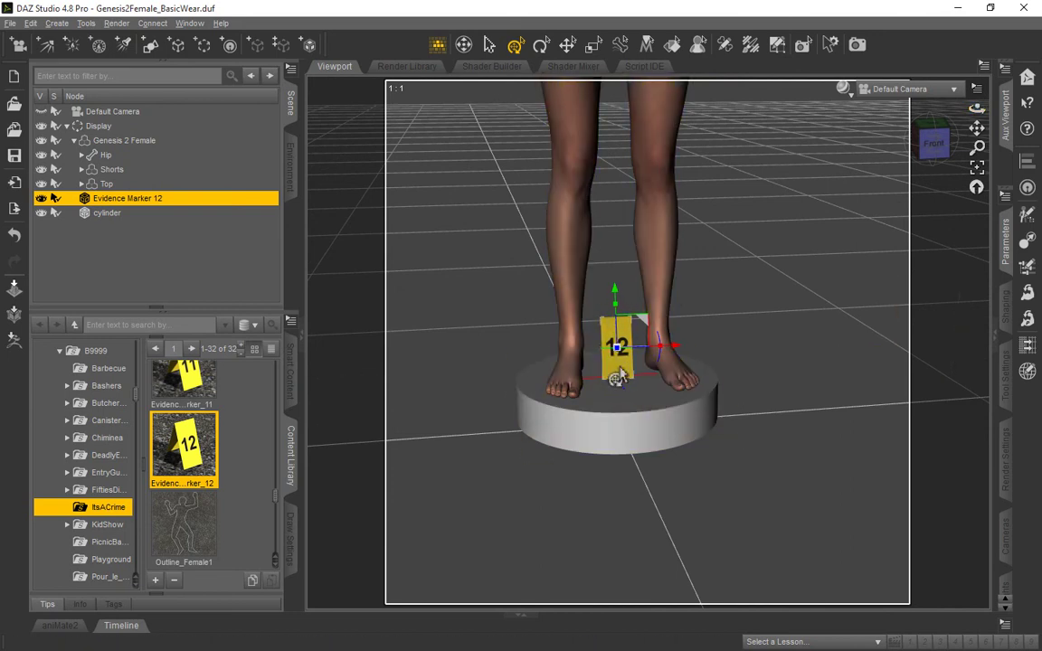
pyautogui.click(162, 242)
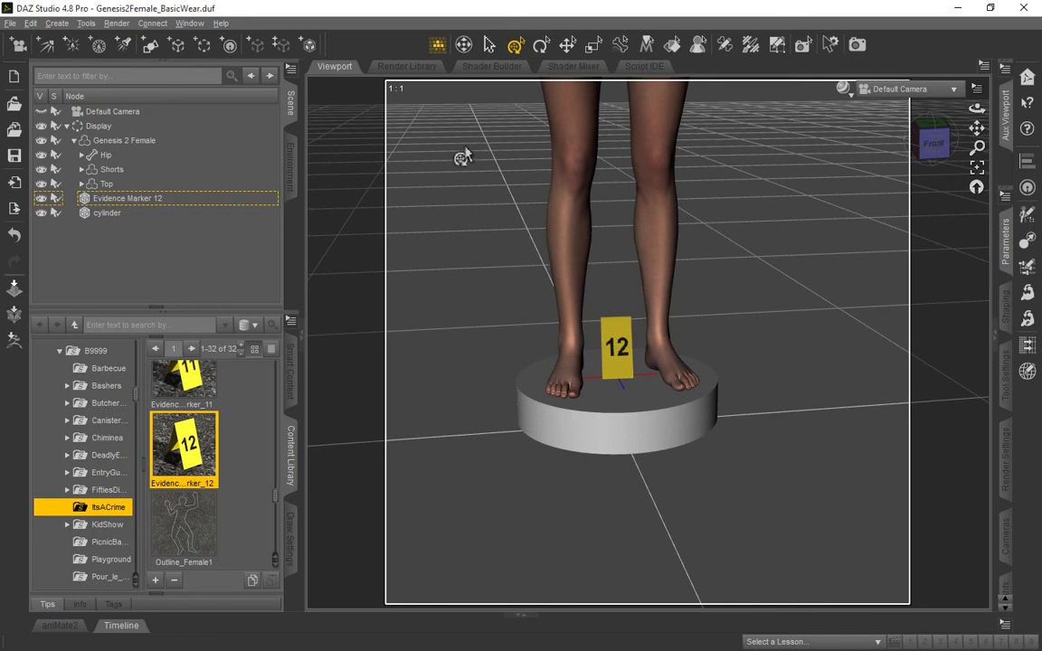
pyautogui.moveTo(975, 107); pyautogui.dragTo(998, 116)
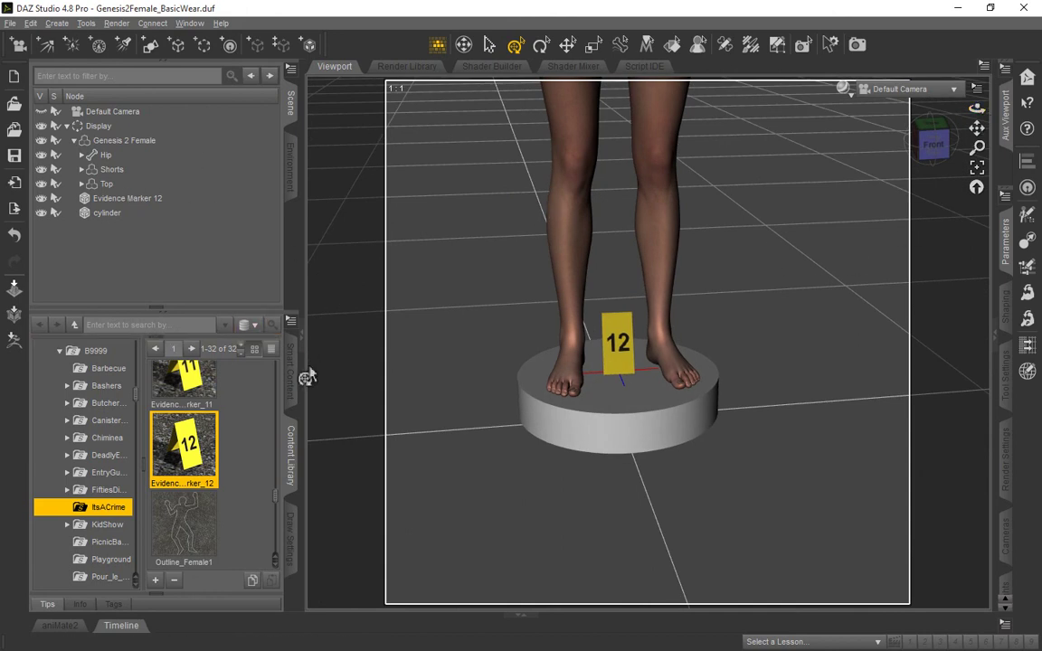
# Step: Reset Evidence Marker 12's Point At target to None and deselect the marker
pyautogui.click(996, 338)
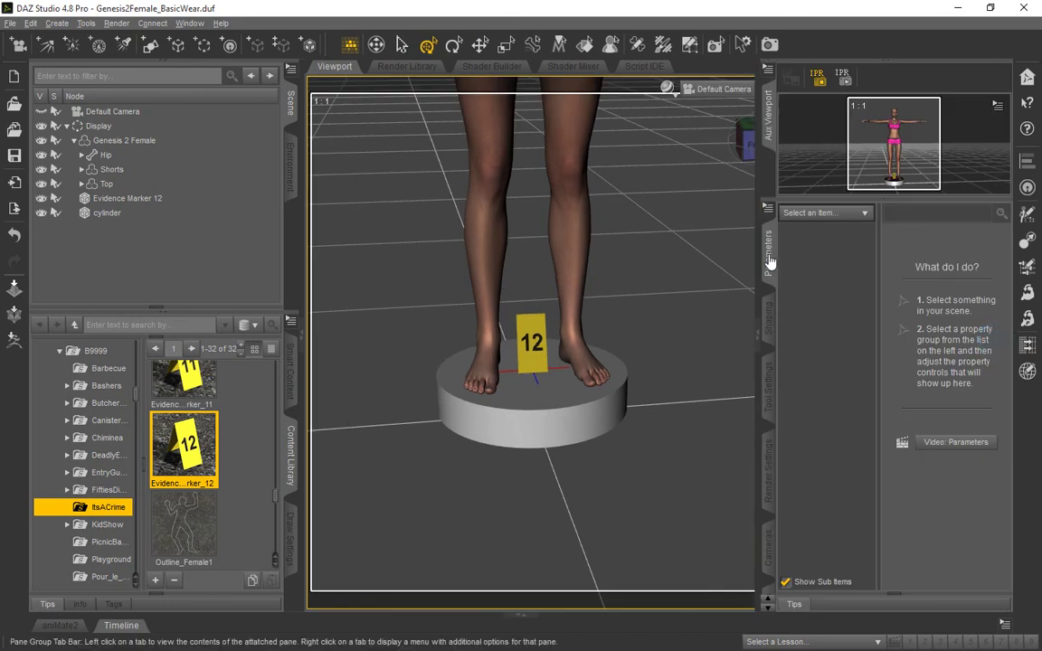
pyautogui.click(126, 199)
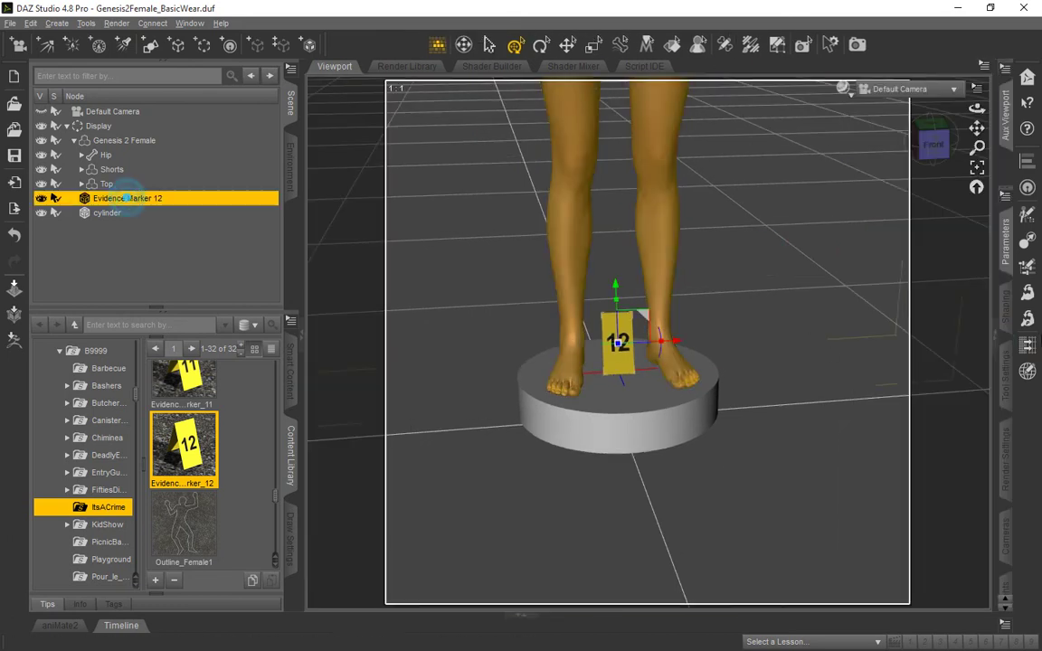
pyautogui.click(1004, 347)
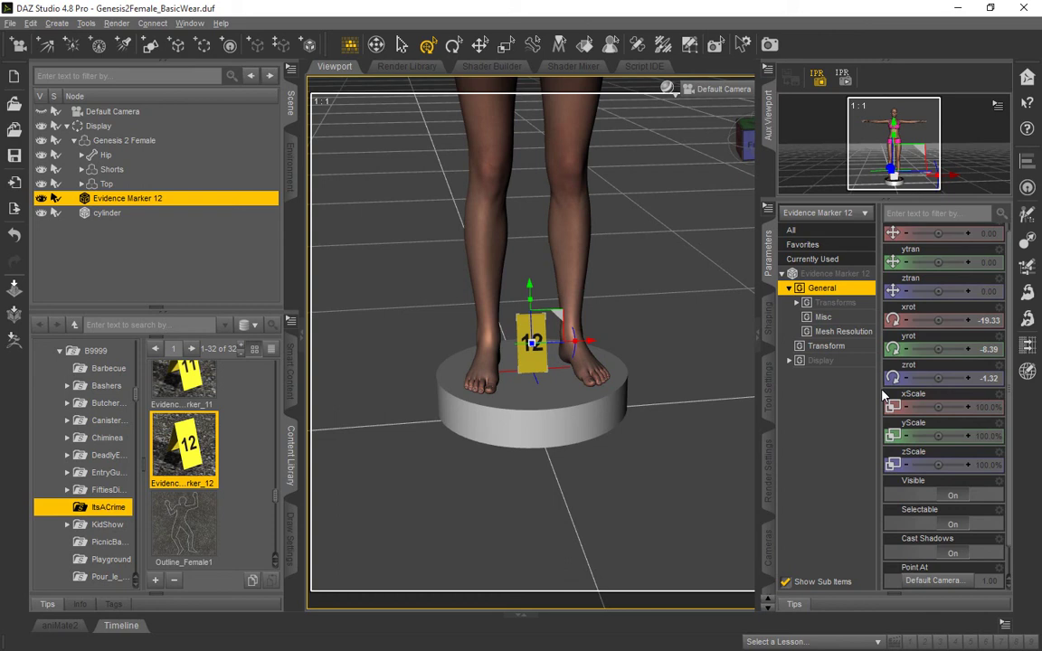
pyautogui.click(932, 580)
pyautogui.click(512, 241)
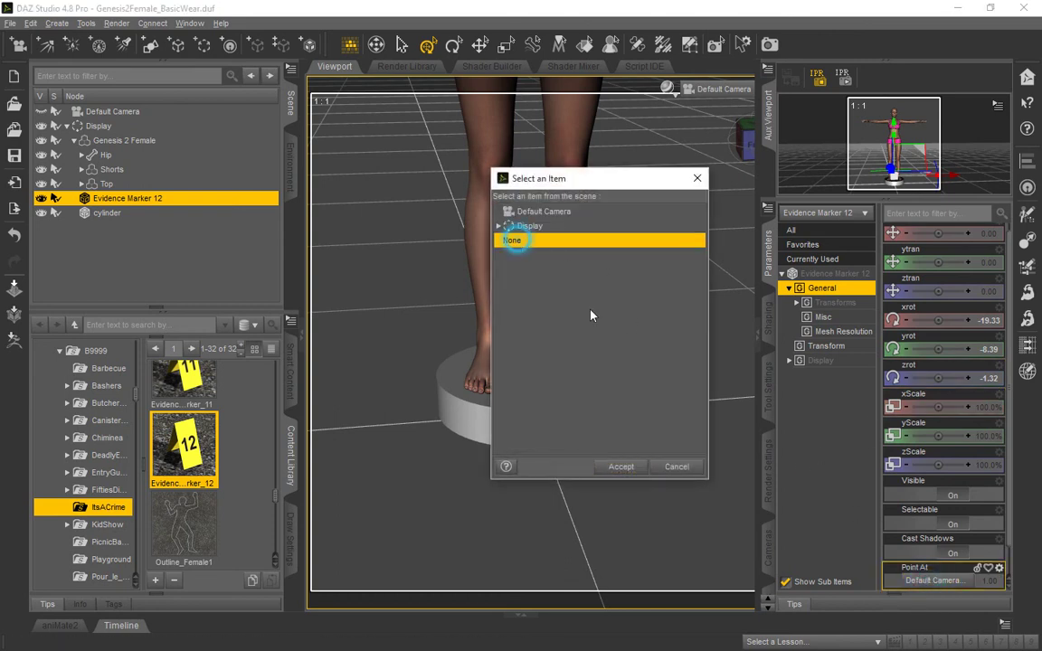
pyautogui.click(619, 467)
pyautogui.click(699, 278)
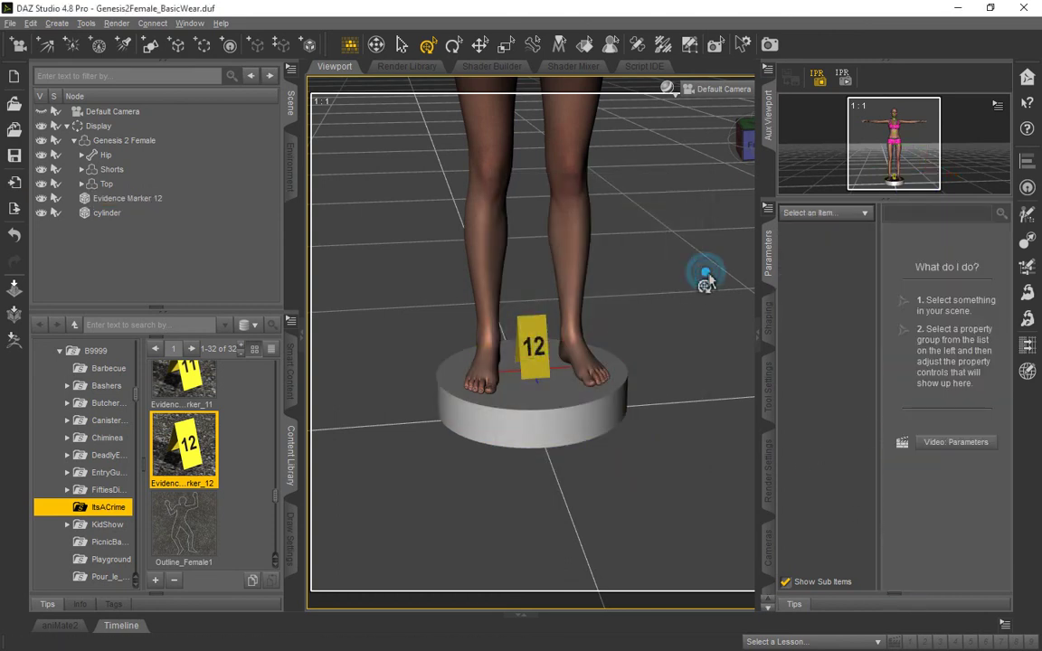
pyautogui.click(758, 325)
pyautogui.moveTo(977, 109); pyautogui.dragTo(1015, 95)
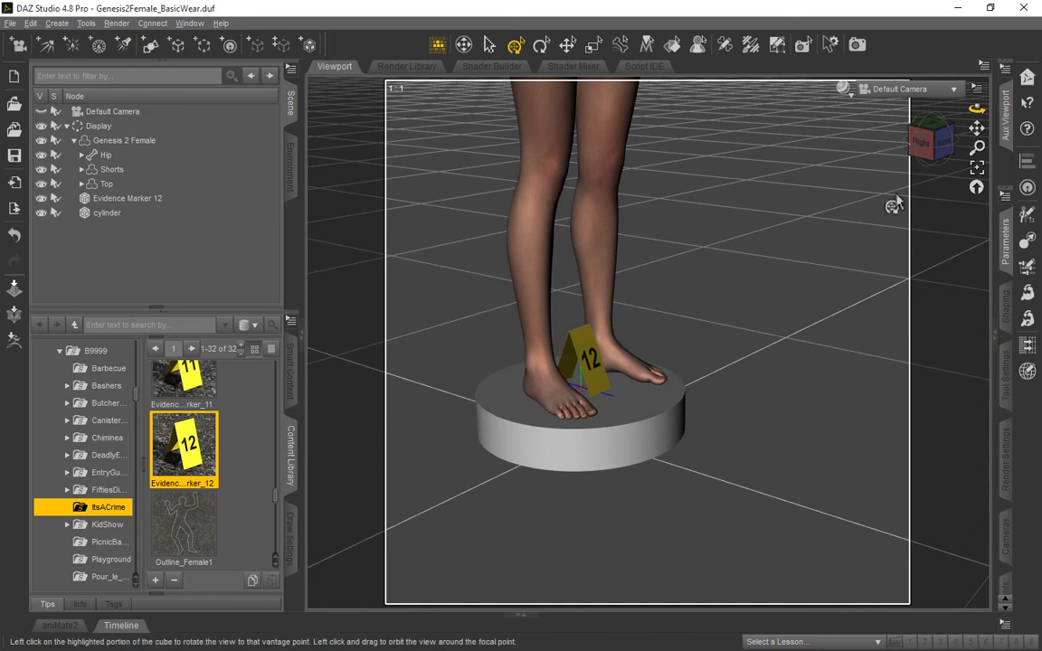